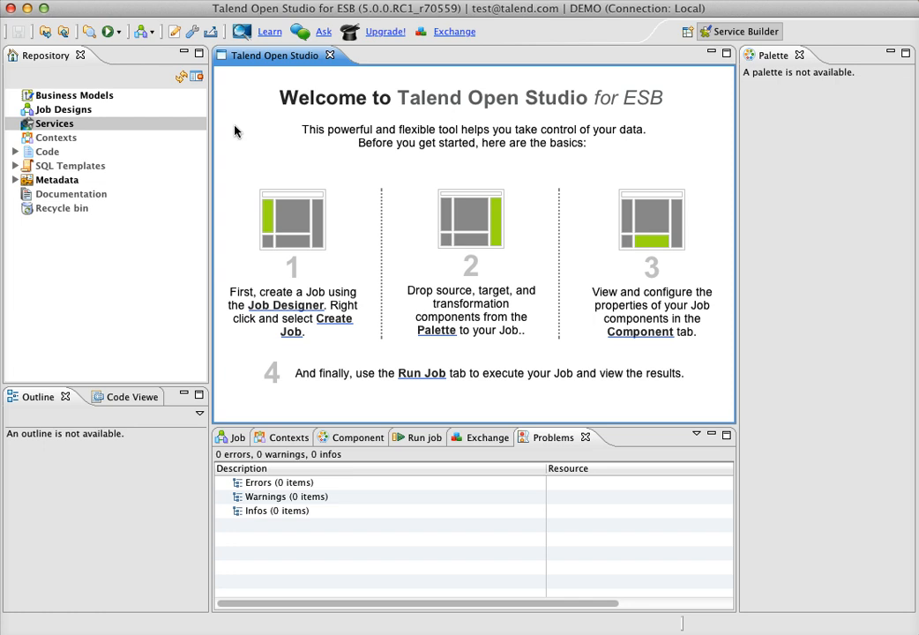
# Create a new service named Airport and continue to its WSDL selection
pyautogui.click(49, 126)
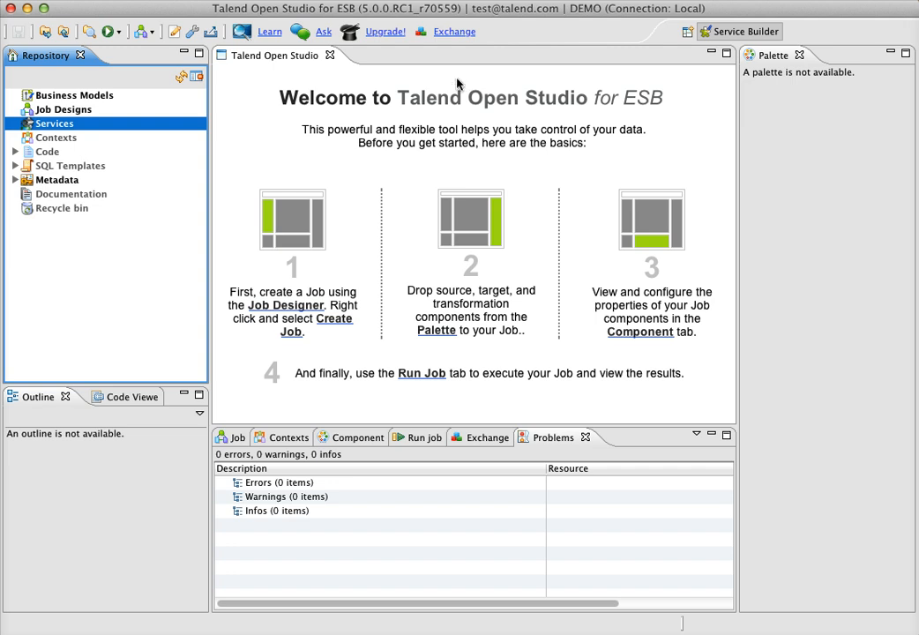
pyautogui.rightClick(70, 127)
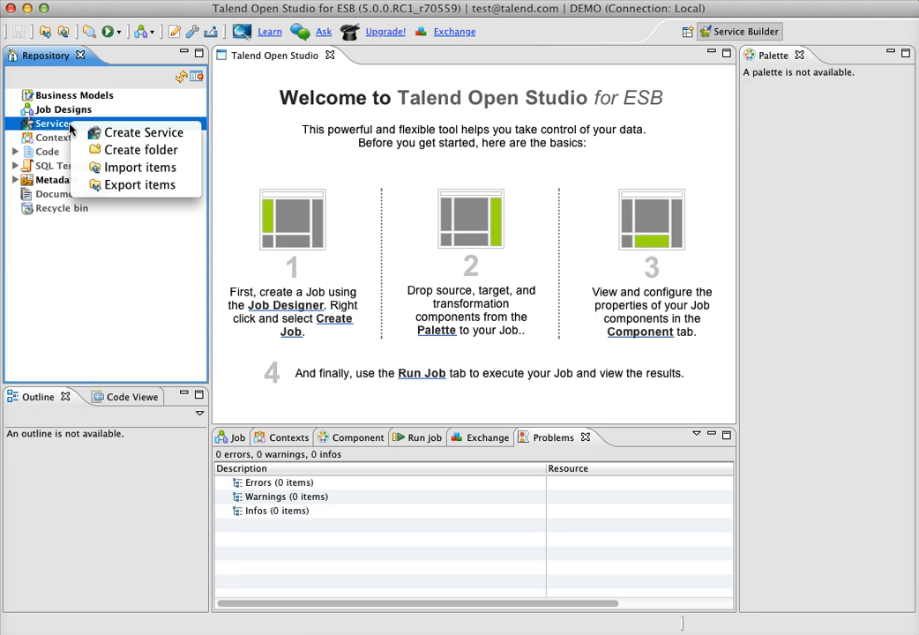
pyautogui.click(136, 134)
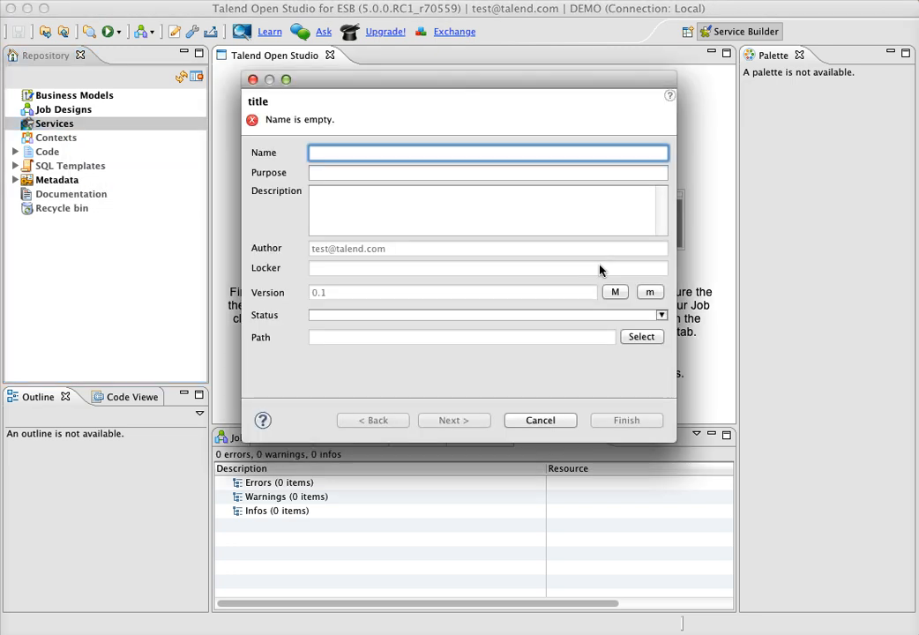
pyautogui.write('Airport')
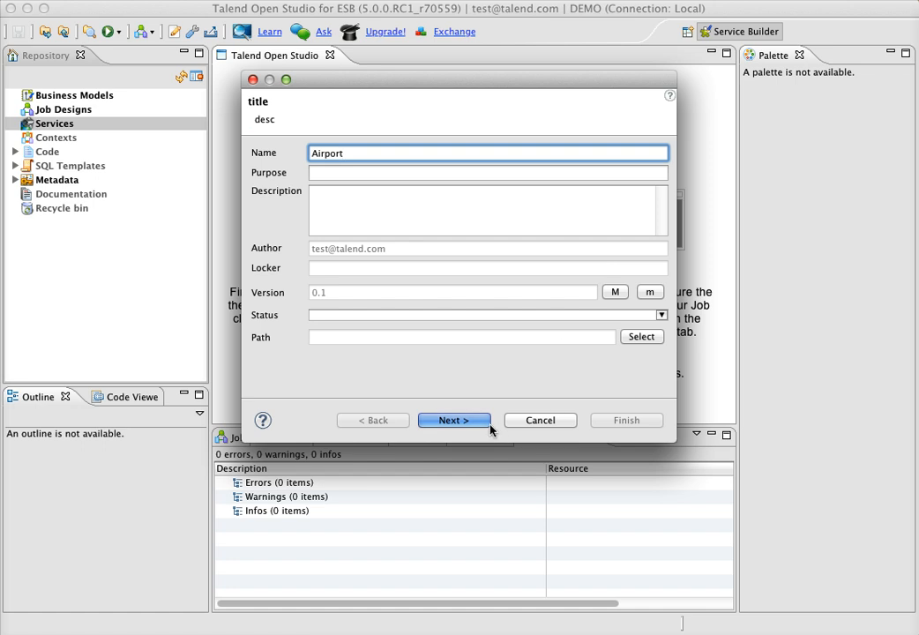
pyautogui.click(488, 427)
# Assign the existing file airport_soap.wsdl as the service's WSDL and finish creating the service
pyautogui.click(630, 259)
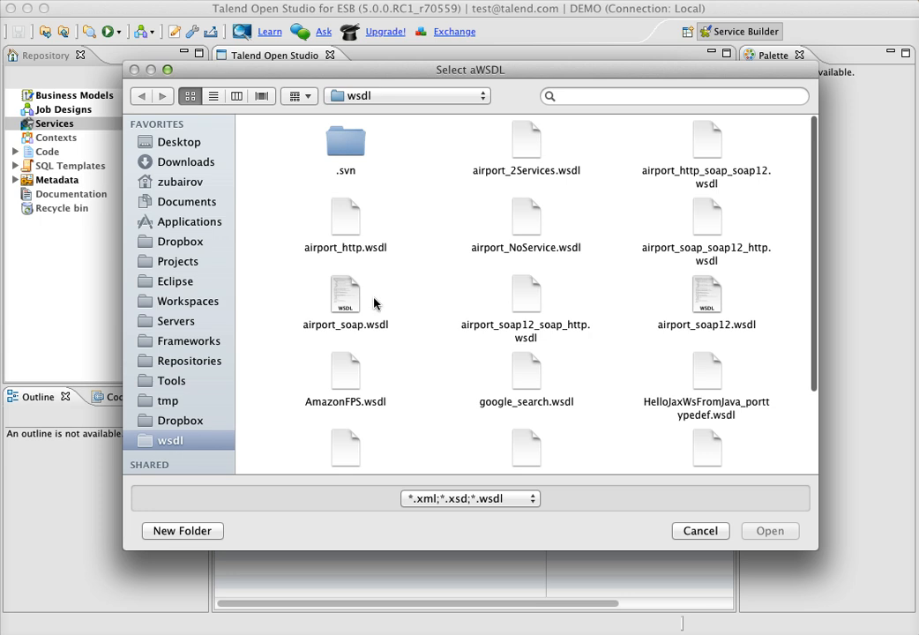
pyautogui.click(345, 294)
pyautogui.doubleClick(344, 293)
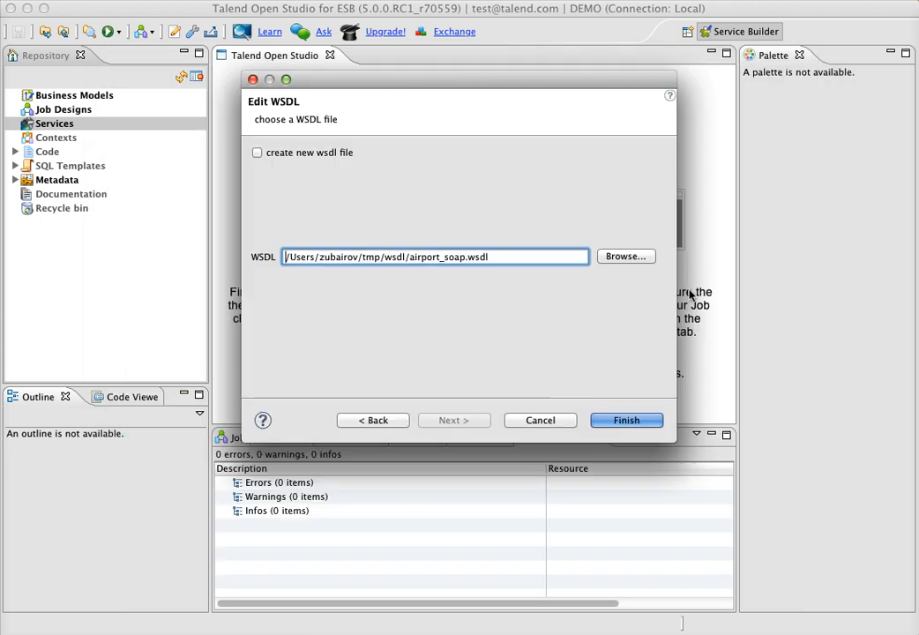
pyautogui.click(619, 422)
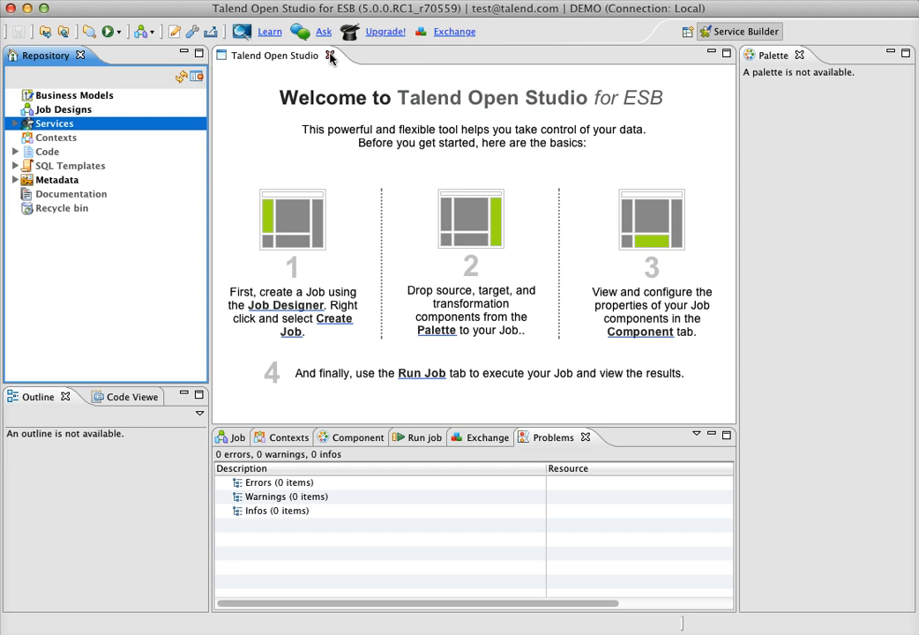
# Expand the Airport service down to its operation, slightly widen the repository view and close the welcome page
pyautogui.click(15, 124)
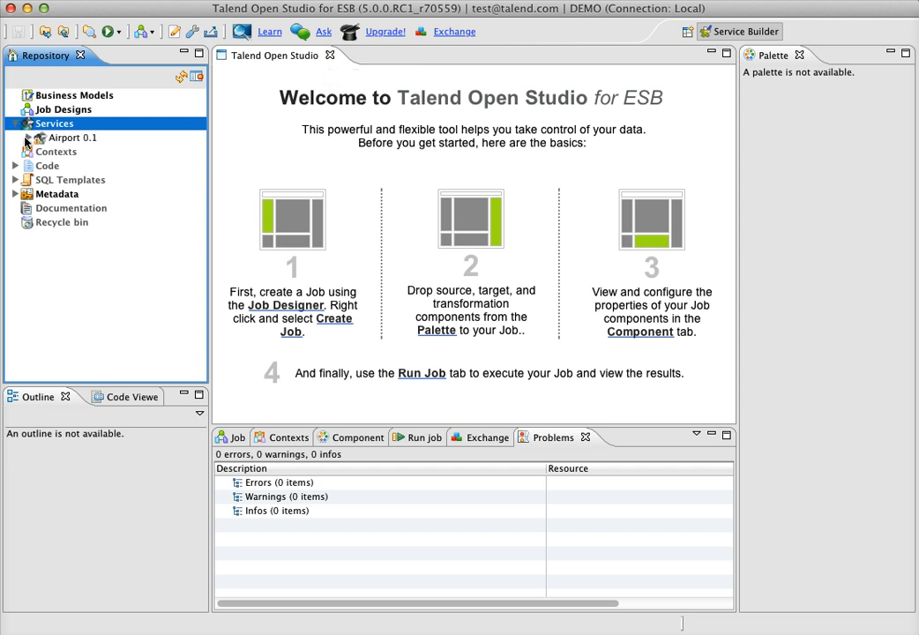
pyautogui.click(27, 139)
pyautogui.click(42, 153)
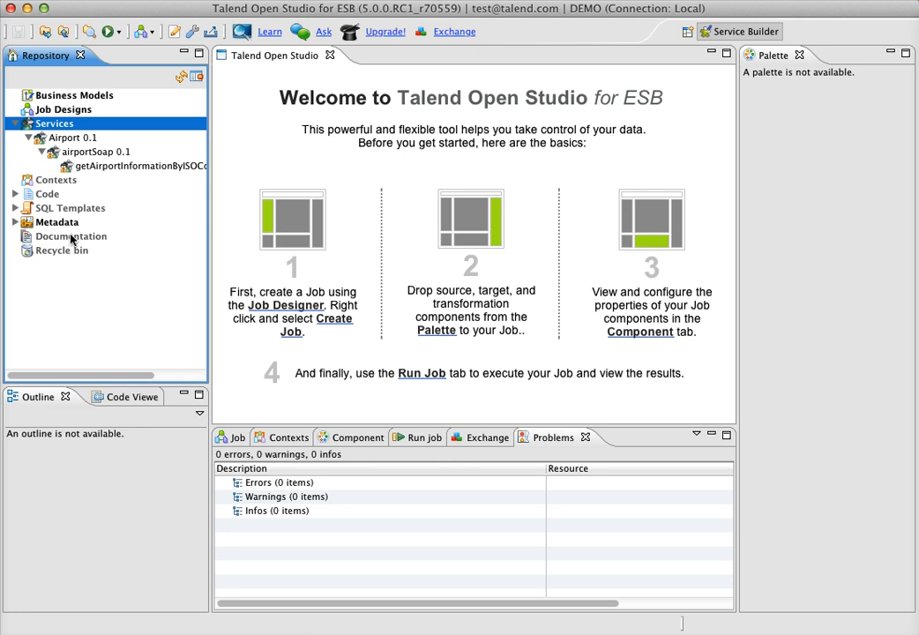
pyautogui.moveTo(210, 187)
pyautogui.mouseDown()
pyautogui.moveTo(325, 194)
pyautogui.moveTo(220, 194)
pyautogui.mouseUp()
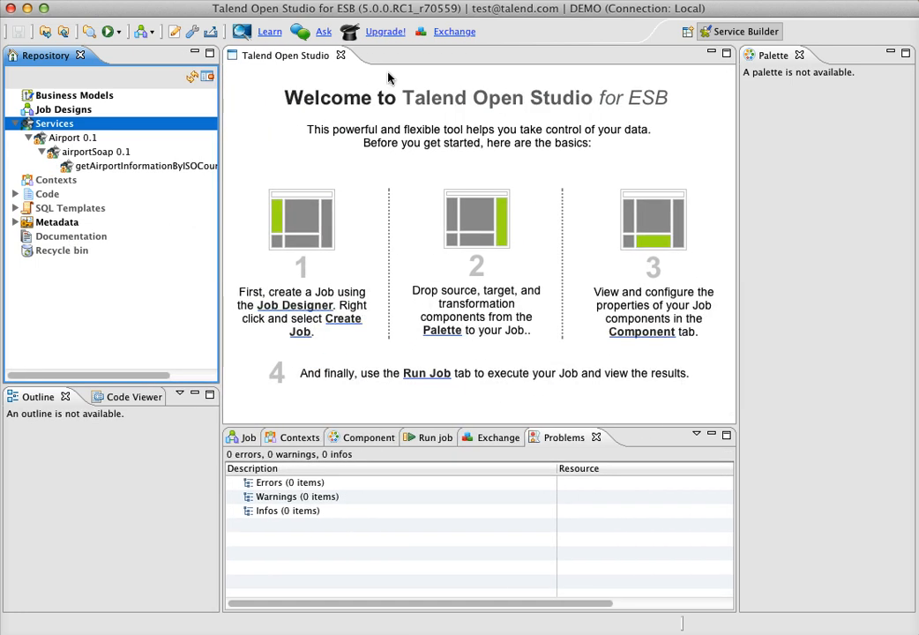
pyautogui.click(340, 56)
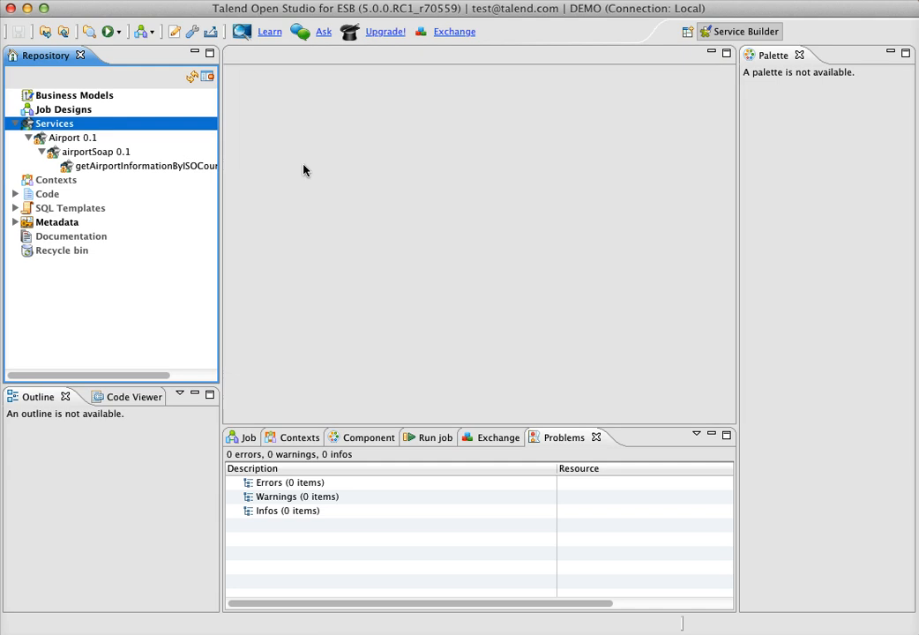
# Open the Airport service's WSDL, preview the schemas of the operation's input and output parameters, and close it
pyautogui.click(89, 140)
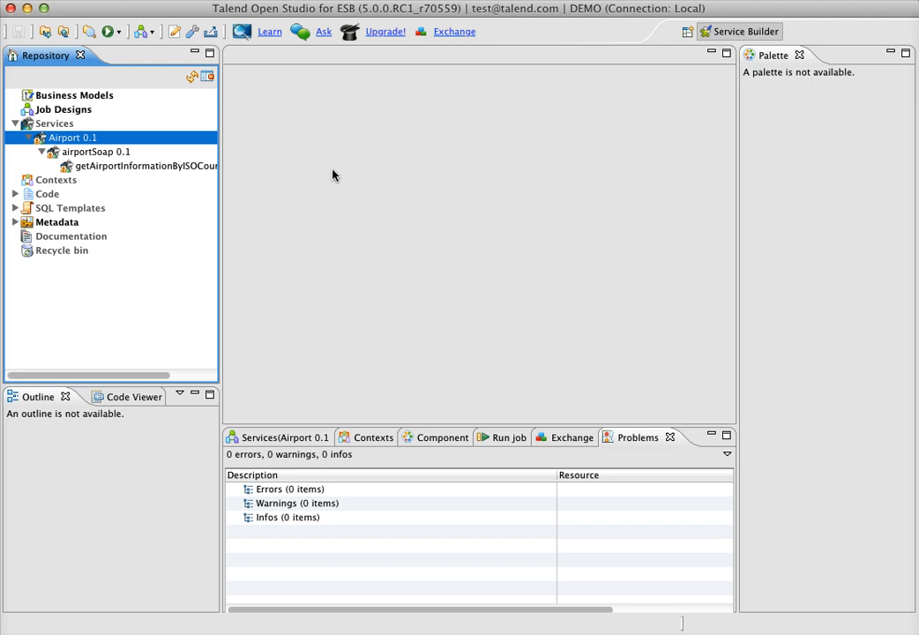
pyautogui.doubleClick(107, 141)
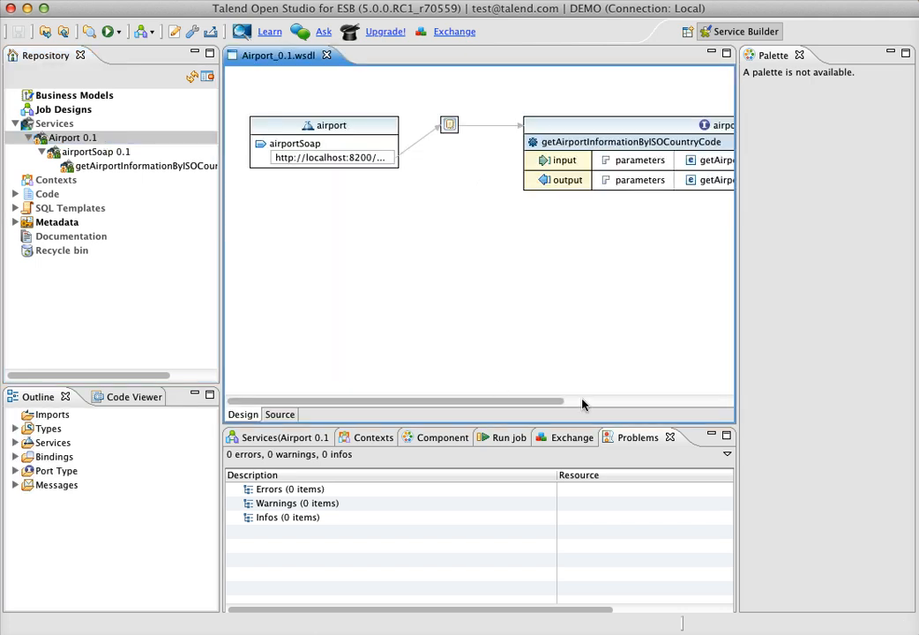
pyautogui.click(584, 401)
pyautogui.hscroll(-5, 471, 327)
pyautogui.hscroll(5, 468, 327)
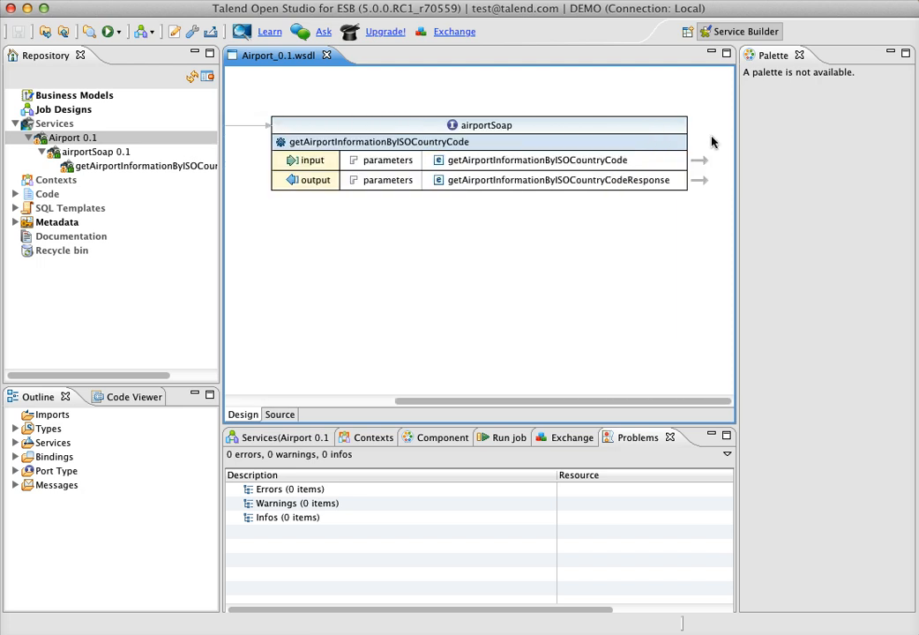
pyautogui.moveTo(700, 162)
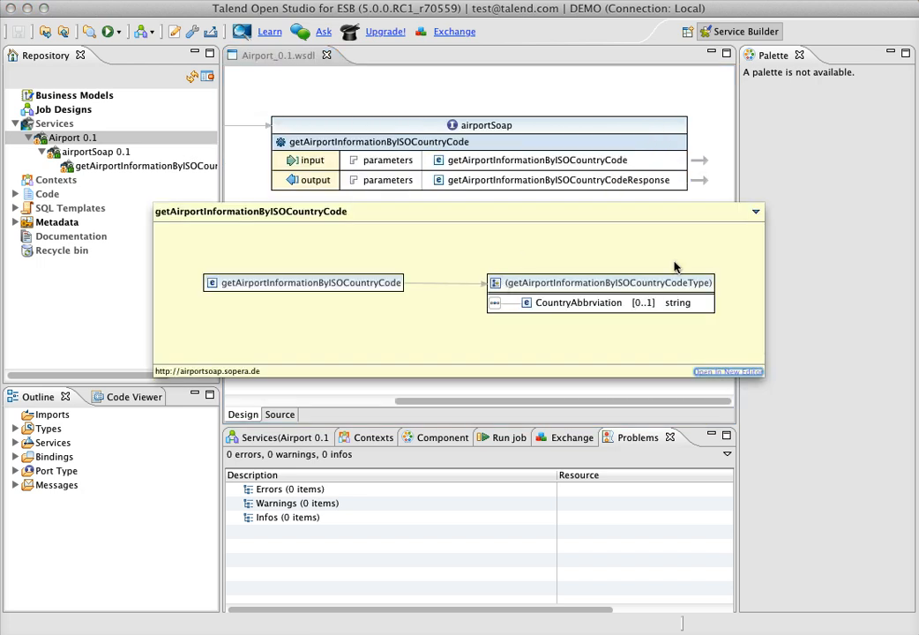
pyautogui.moveTo(698, 183)
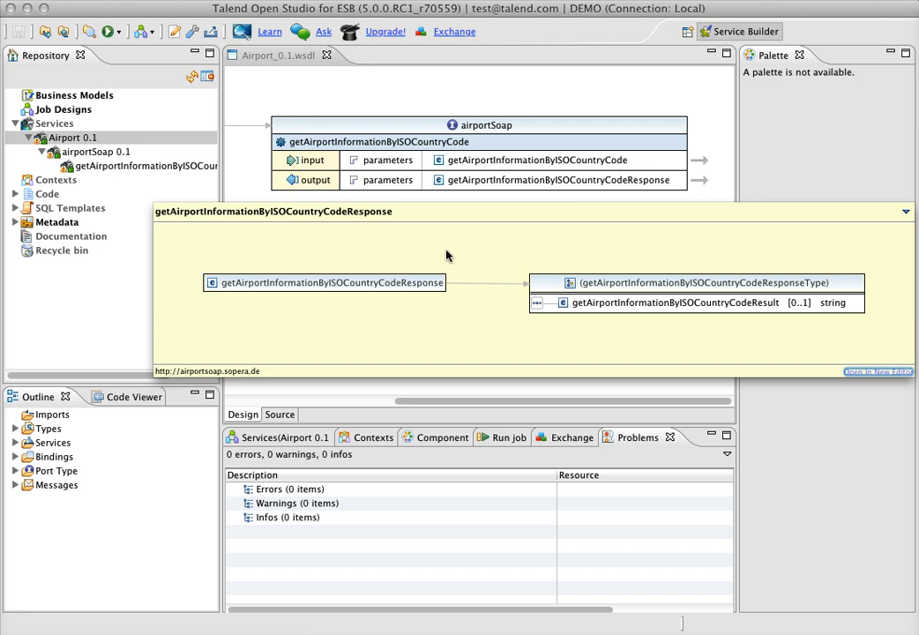
pyautogui.click(265, 49)
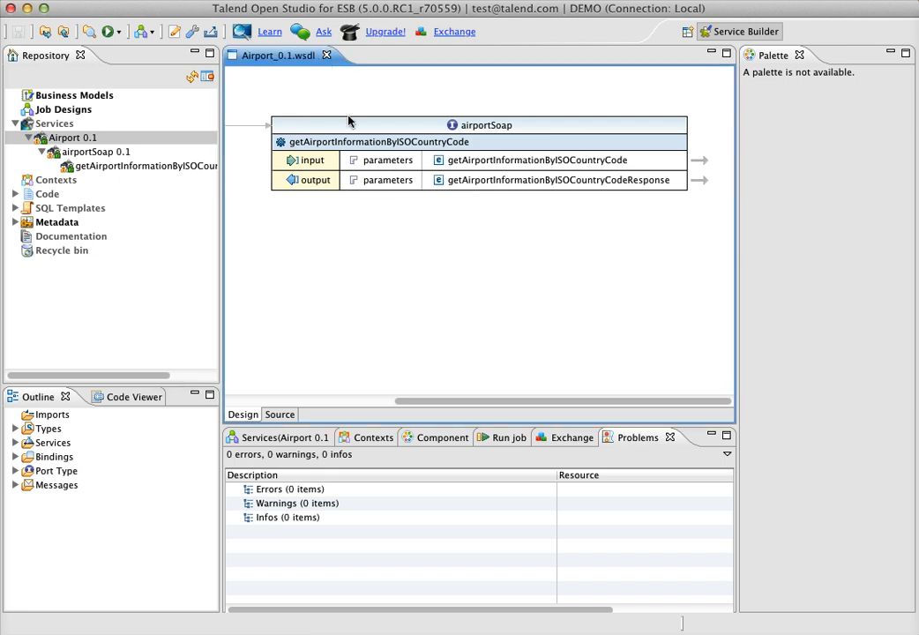
pyautogui.click(327, 55)
# Widen the repository view to fit the full operation name and review the Airport WSDL's port type and service
pyautogui.click(164, 166)
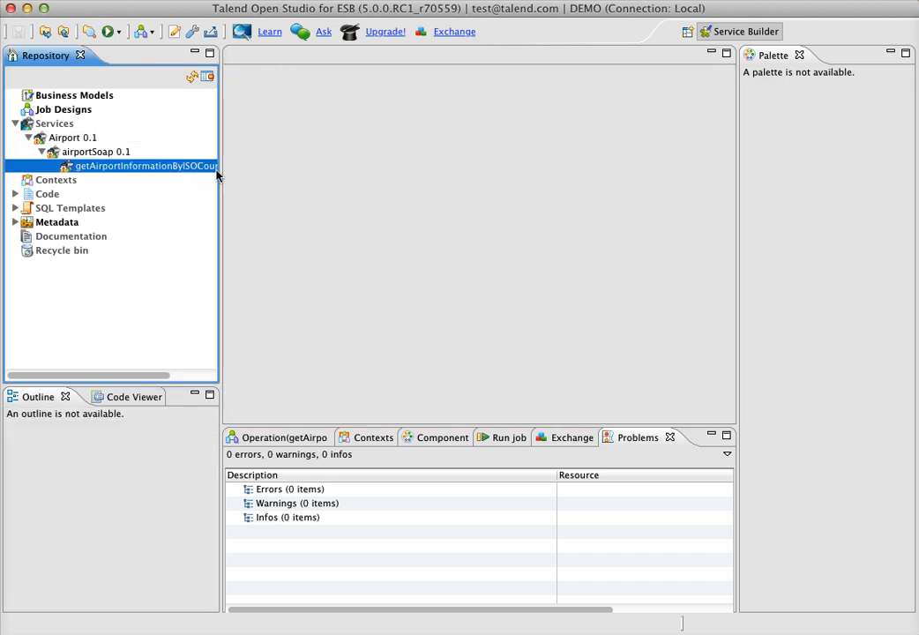
pyautogui.moveTo(222, 170); pyautogui.dragTo(286, 168)
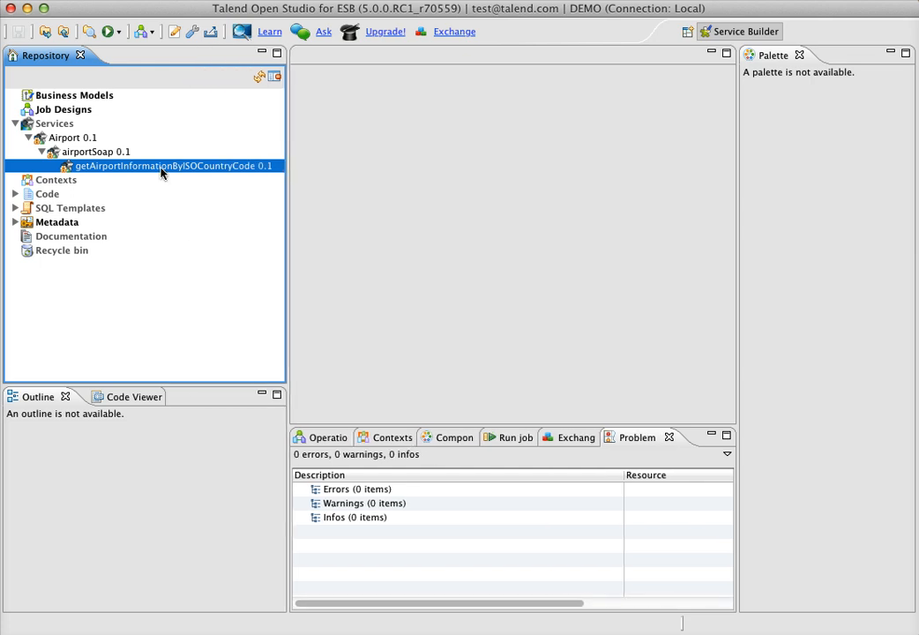
pyautogui.doubleClick(78, 139)
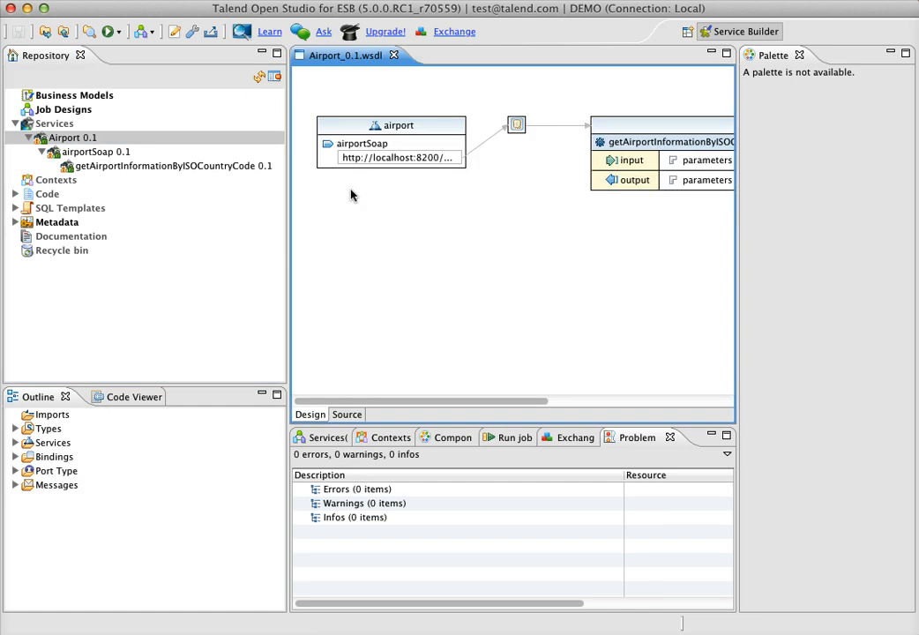
pyautogui.hscroll(5, 417, 225)
pyautogui.click(508, 132)
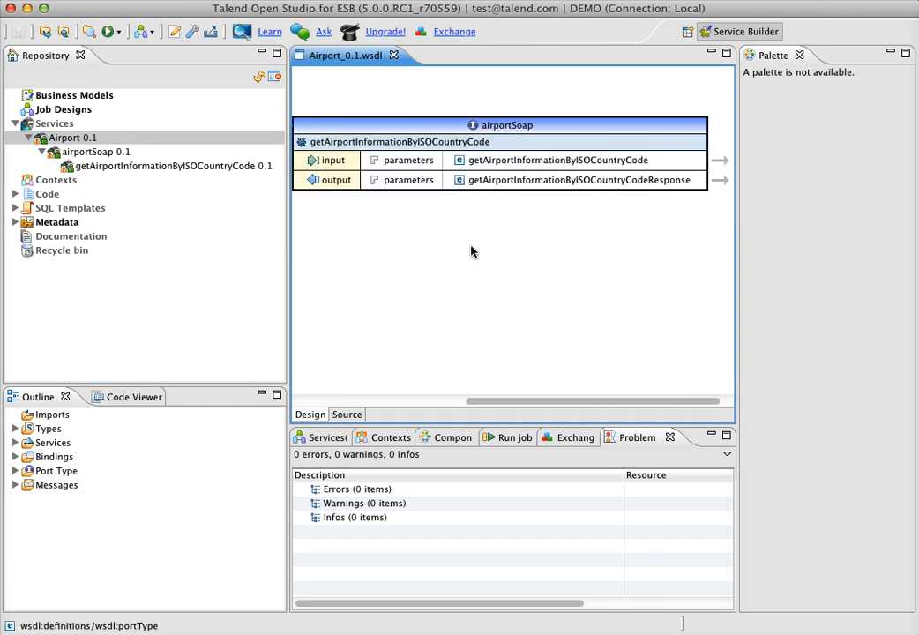
pyautogui.hscroll(-5, 471, 251)
pyautogui.click(421, 127)
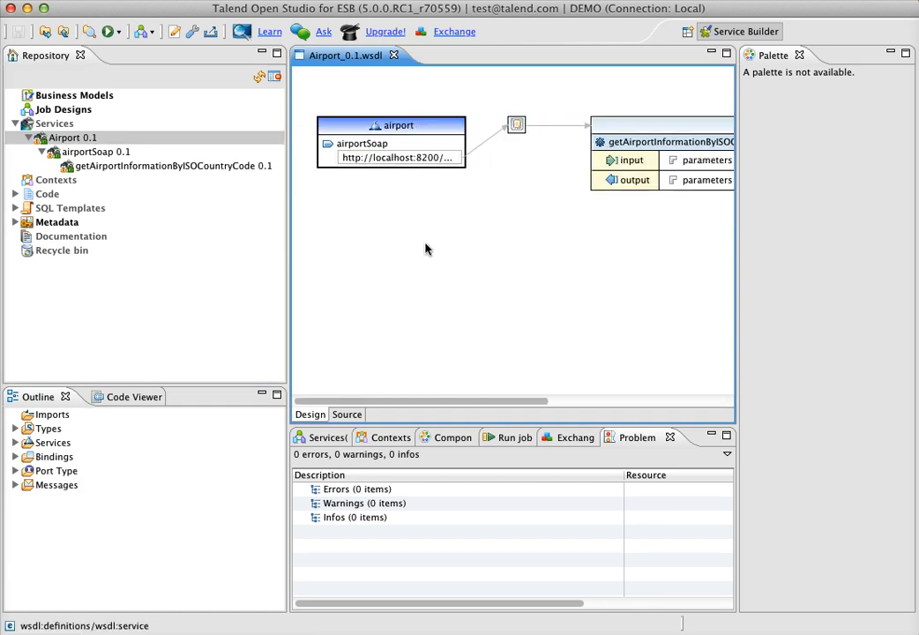
pyautogui.click(394, 55)
# Create a new job for the getAirportInformationByISOCountryCode operation, keeping the proposed name and path
pyautogui.rightClick(145, 167)
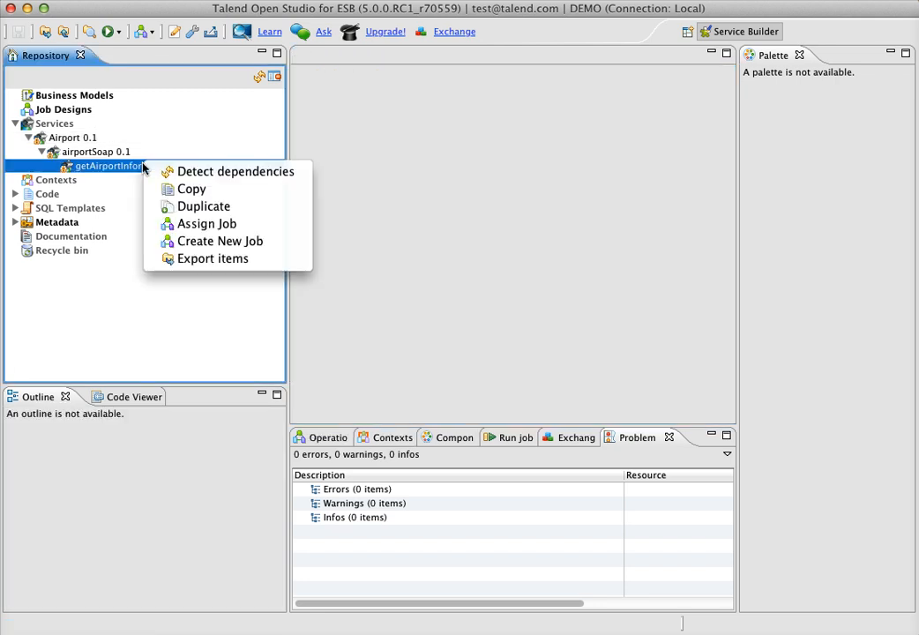
pyautogui.click(236, 243)
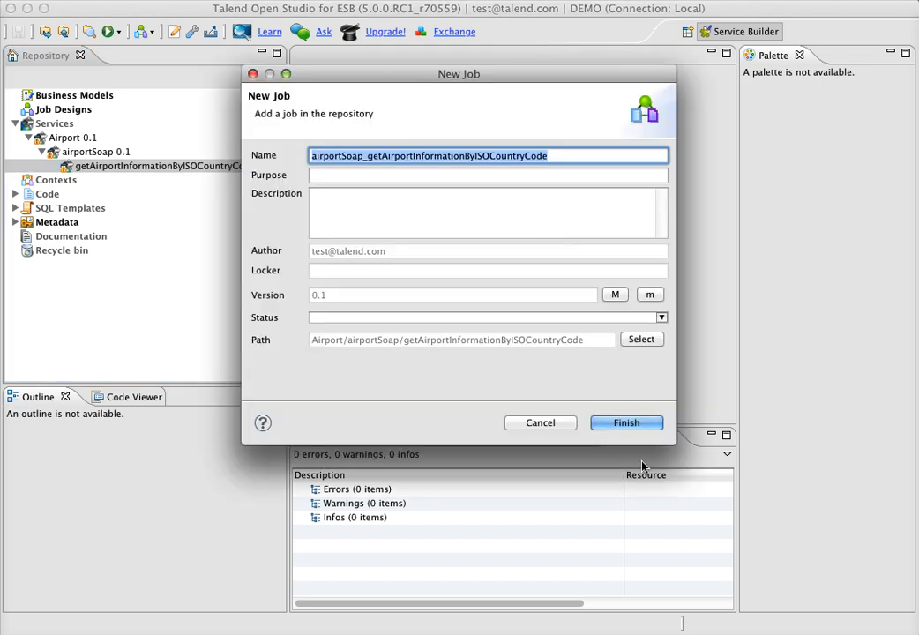
pyautogui.click(627, 422)
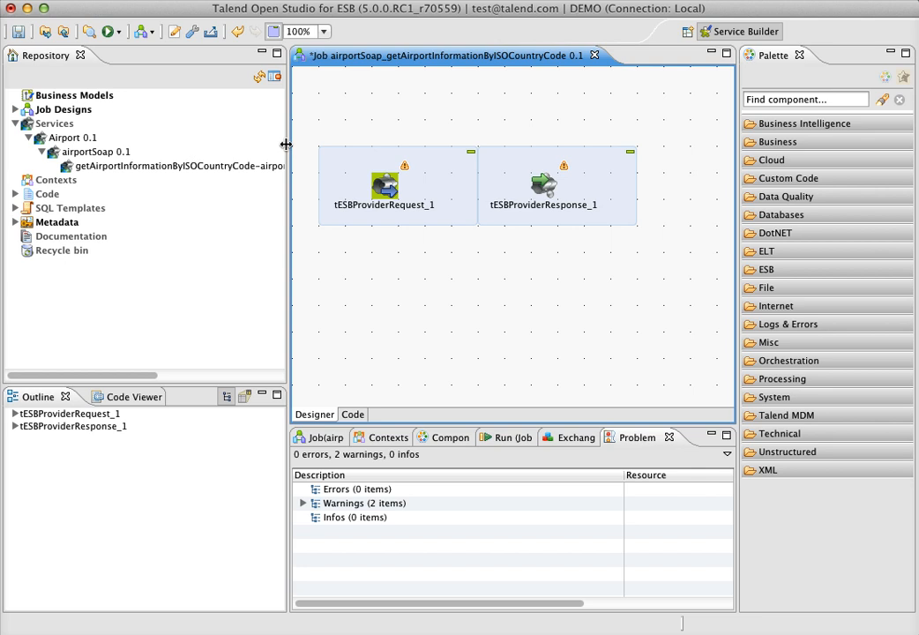
# Move tESBProviderResponse_1 away from tESBProviderRequest_1 and connect the request to the response with a Main row
pyautogui.moveTo(286, 144); pyautogui.dragTo(203, 141)
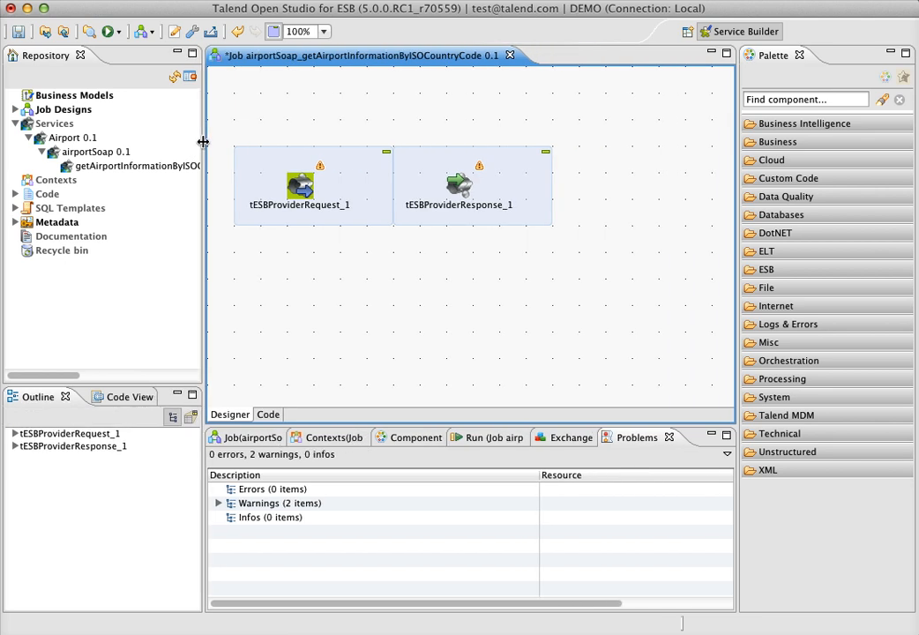
pyautogui.moveTo(458, 185); pyautogui.dragTo(591, 185)
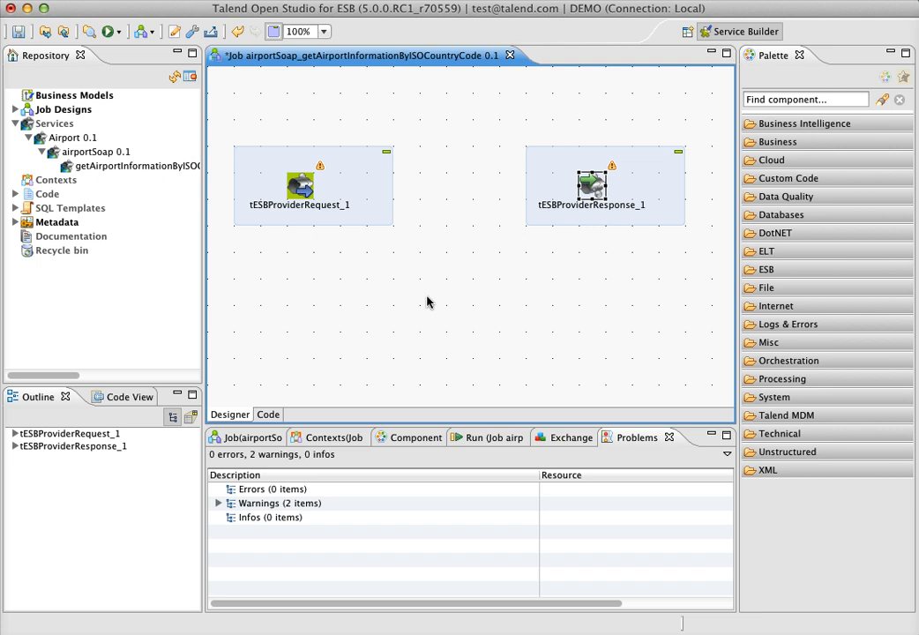
pyautogui.click(307, 184)
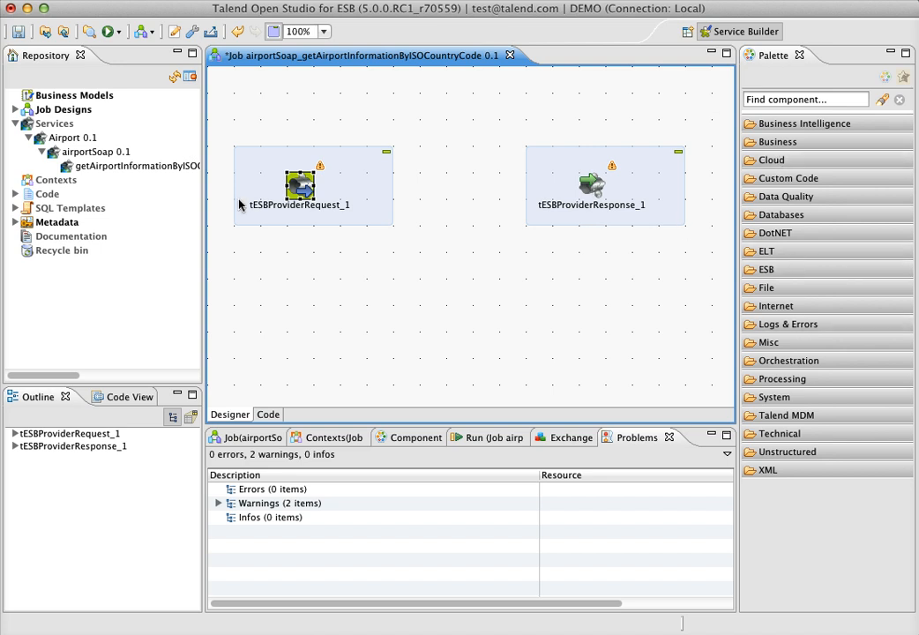
pyautogui.rightClick(298, 183)
pyautogui.moveTo(309, 193)
pyautogui.click(554, 194)
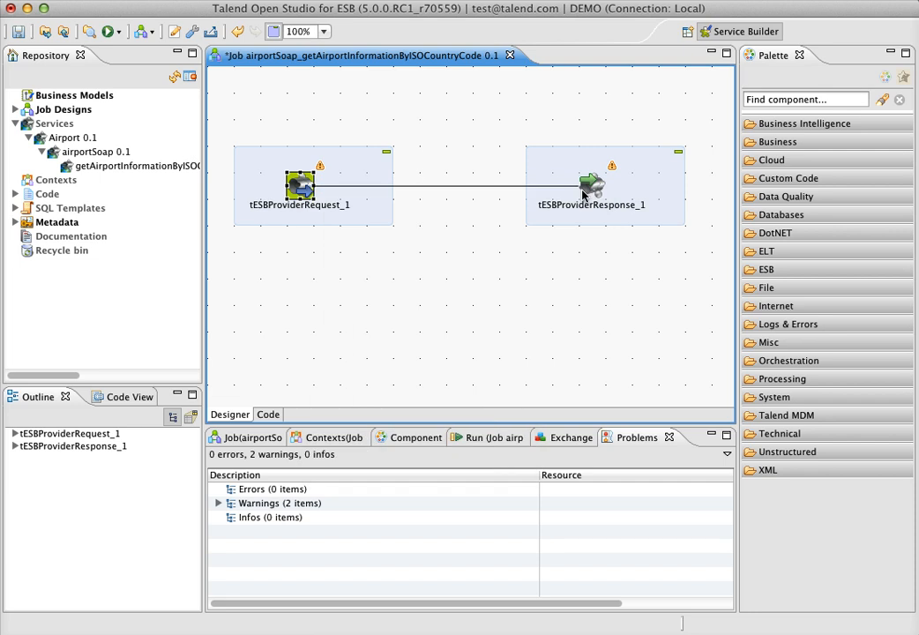
pyautogui.click(582, 194)
# Run the job and copy the published AirportService endpoint URL from the execution output
pyautogui.click(481, 438)
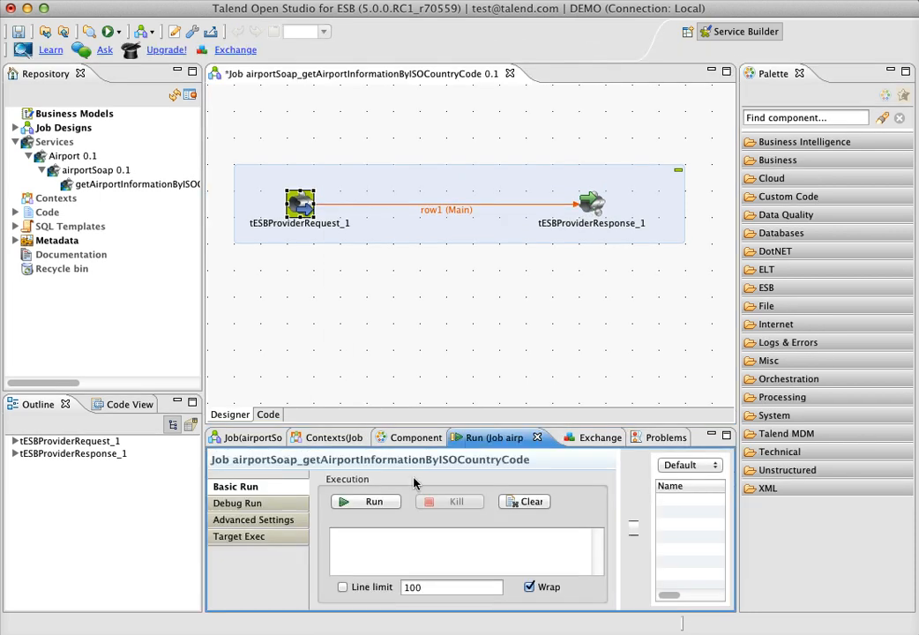
pyautogui.click(369, 503)
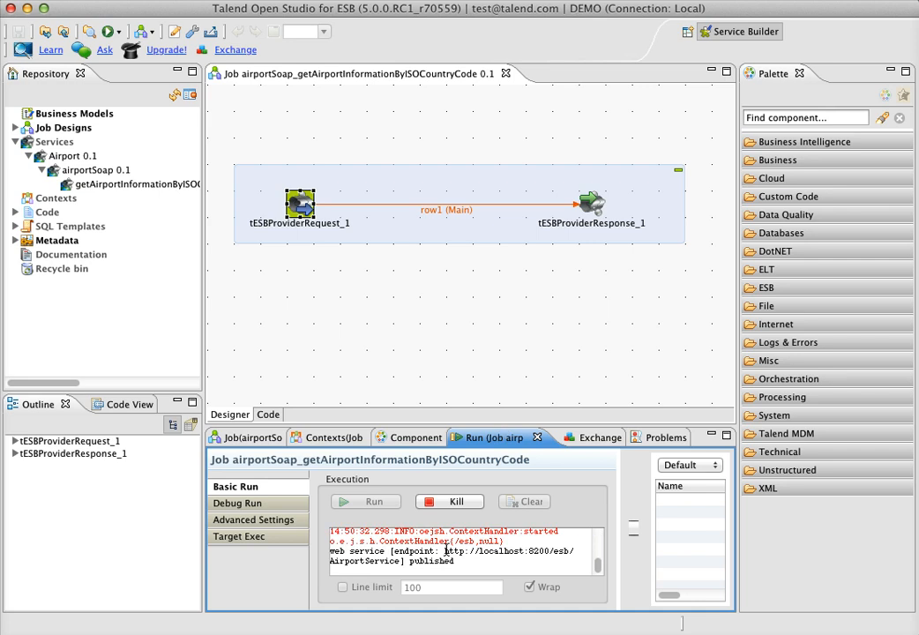
pyautogui.moveTo(444, 552); pyautogui.dragTo(398, 565)
pyautogui.press('super+c')
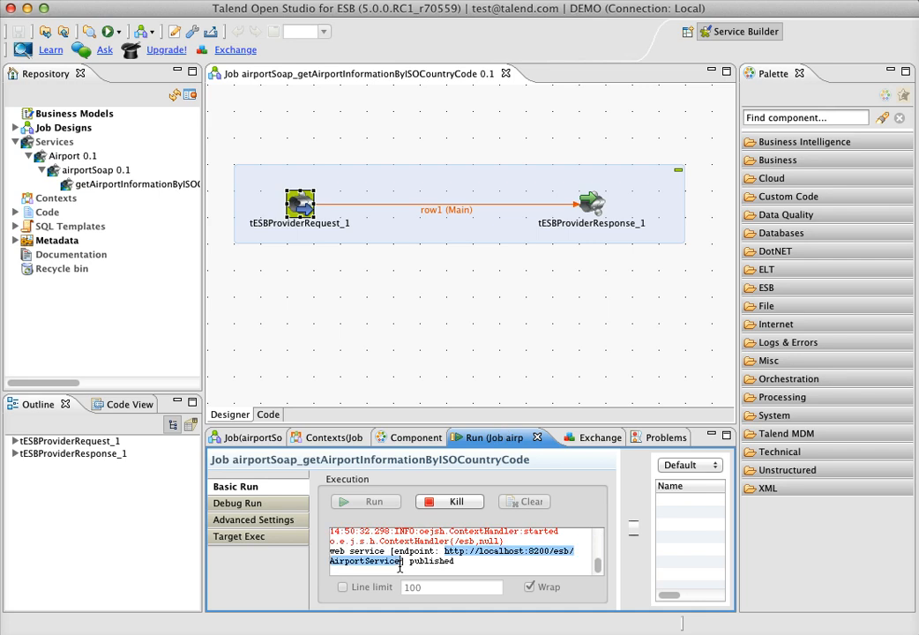
pyautogui.press('super+Tab')
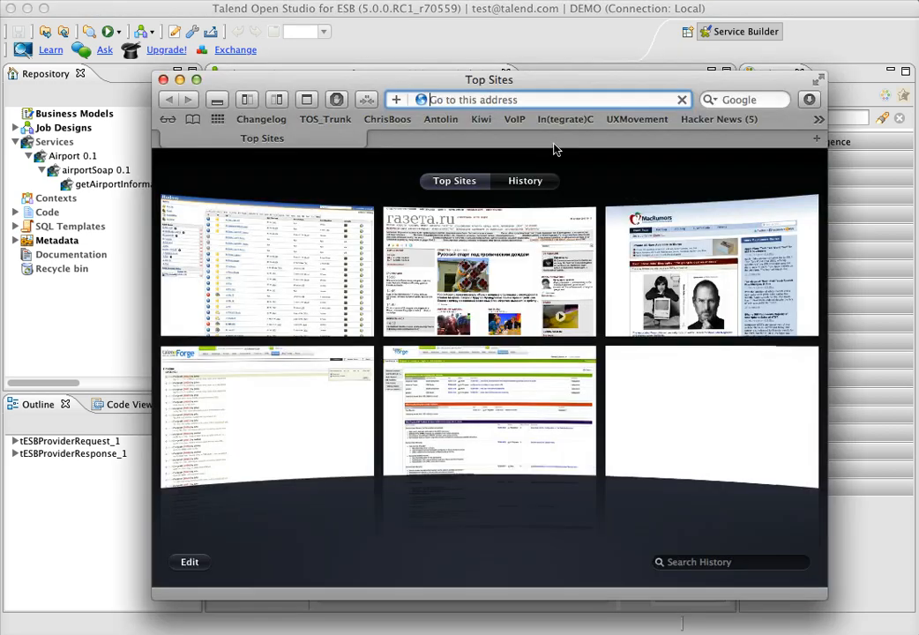
pyautogui.press('super+v')
pyautogui.write('?WSDL')
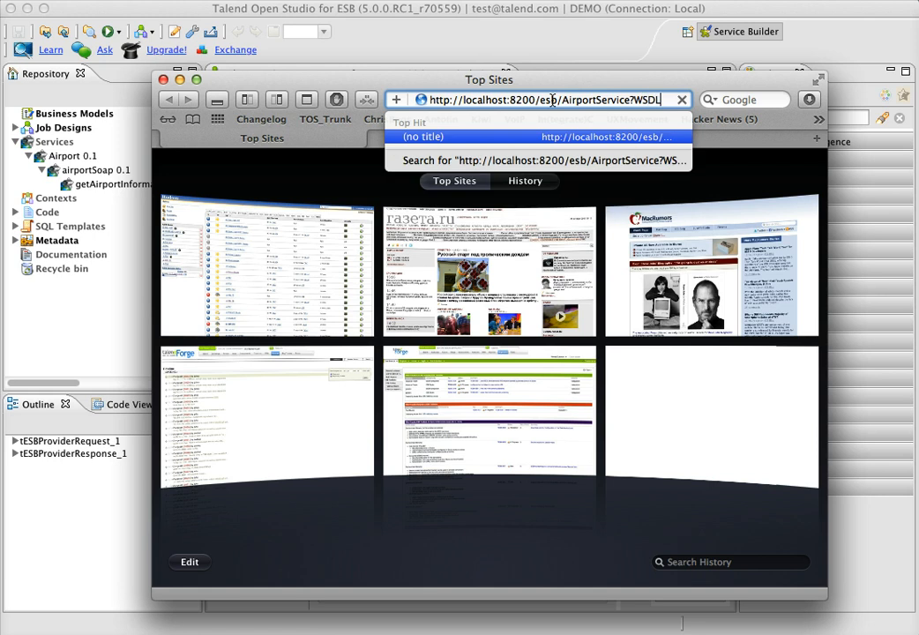
pyautogui.press('Return')
pyautogui.moveTo(549, 85); pyautogui.dragTo(509, 54)
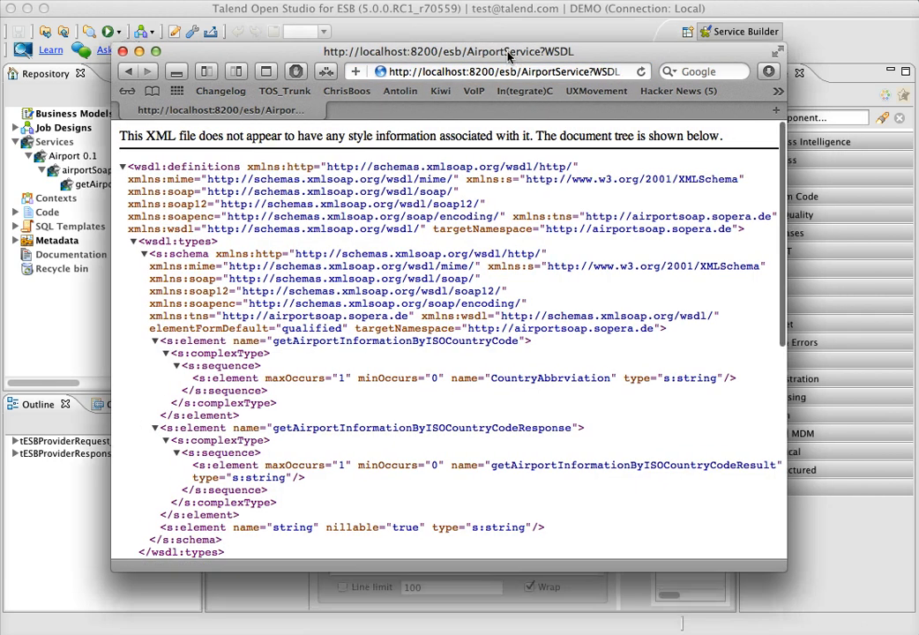
# Examine the published WSDL, including the getAirportInformationByISOCountryCode request and response elements
pyautogui.scroll(-10, 529, 441)
pyautogui.scroll(10, 533, 335)
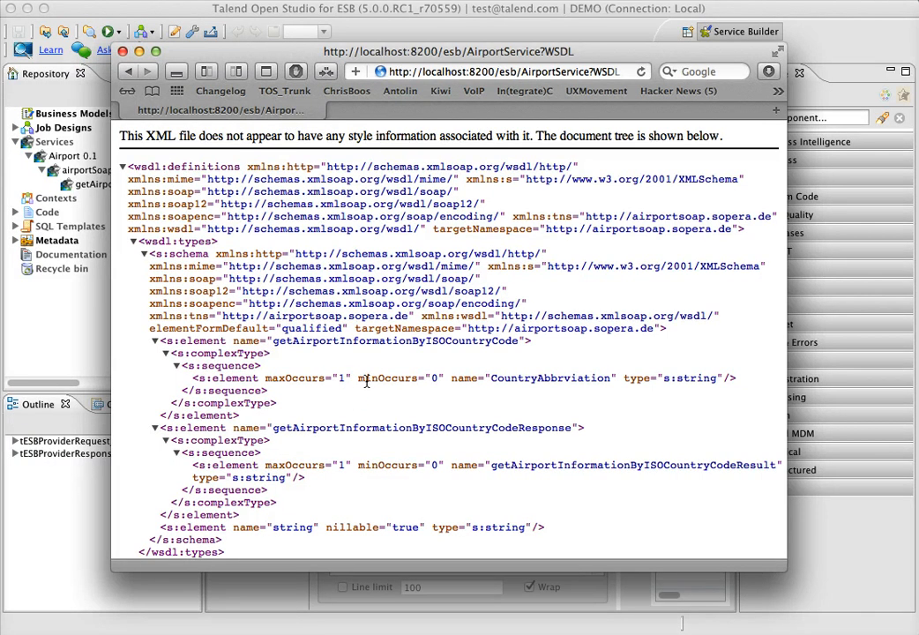
pyautogui.scroll(-2, 363, 353)
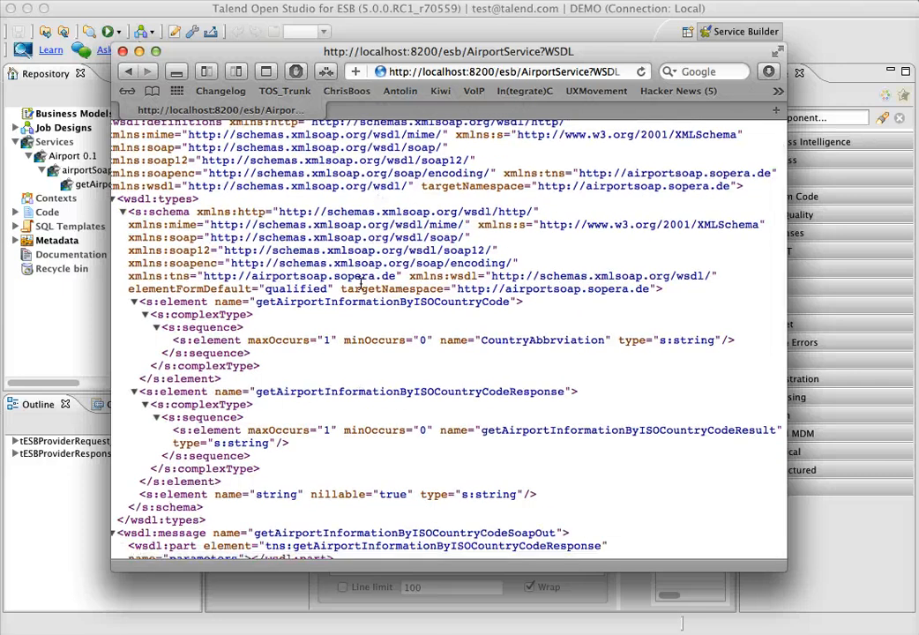
pyautogui.scroll(2, 360, 282)
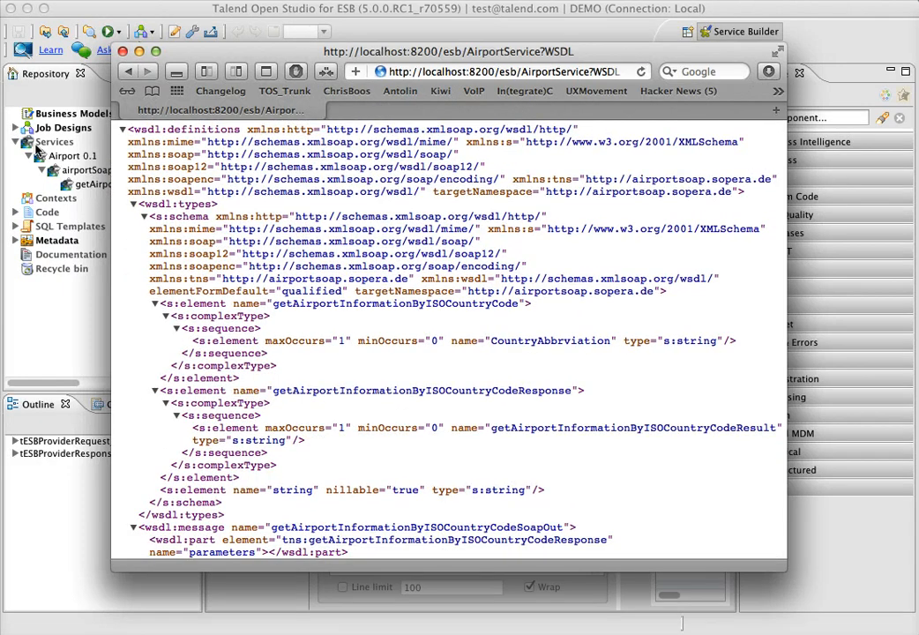
pyautogui.moveTo(159, 304); pyautogui.dragTo(382, 390)
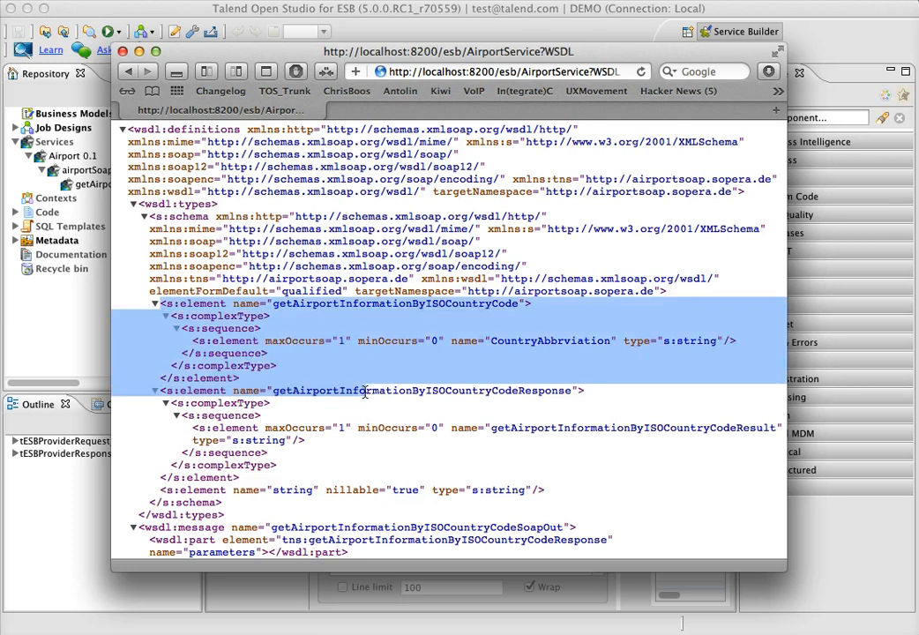
pyautogui.doubleClick(355, 304)
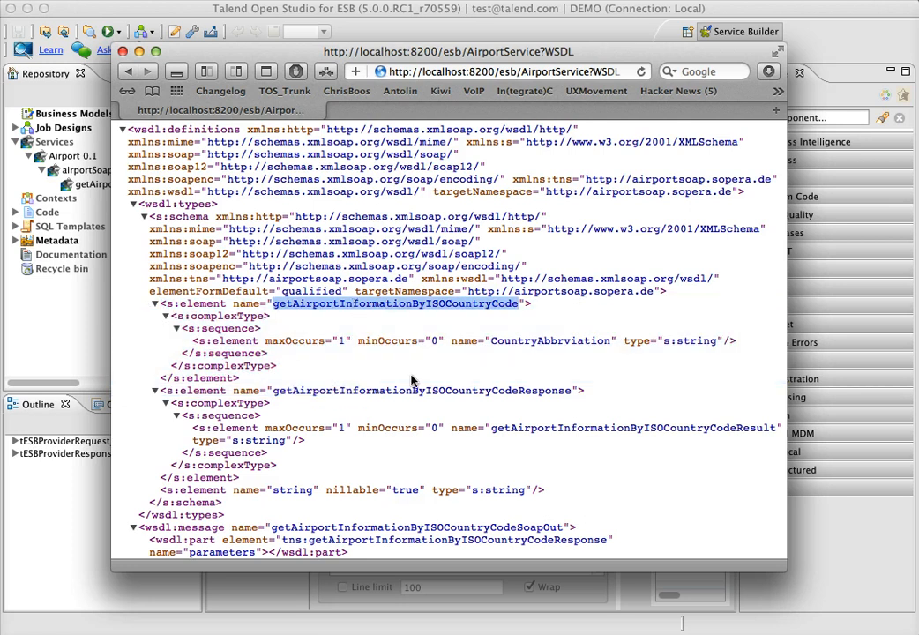
pyautogui.scroll(-5, 411, 379)
pyautogui.scroll(-3, 410, 380)
pyautogui.scroll(10, 415, 365)
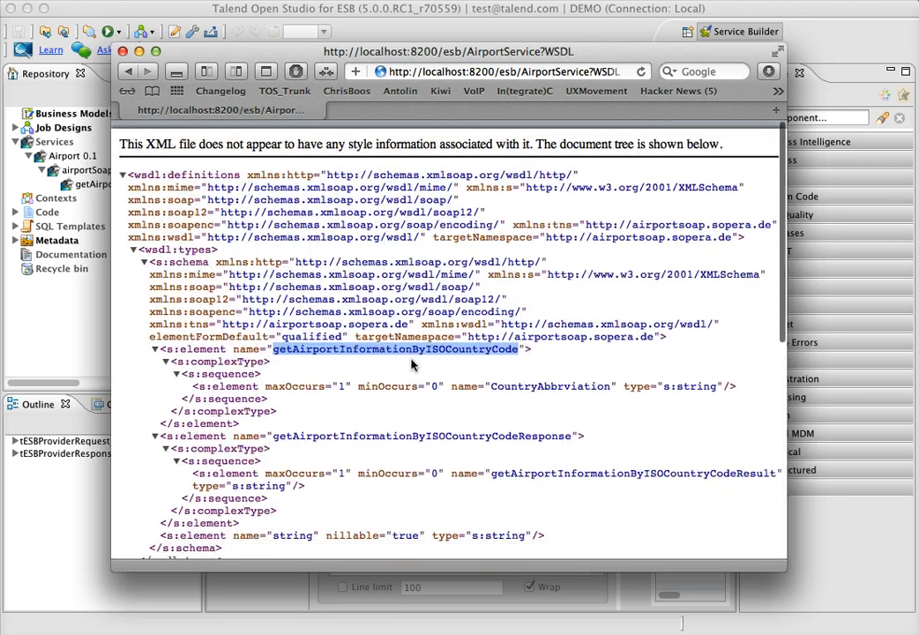
# Switch back to Talend Open Studio and stop the running airportSoap_getAirportInformationByISOCountryCode job
pyautogui.click(385, 14)
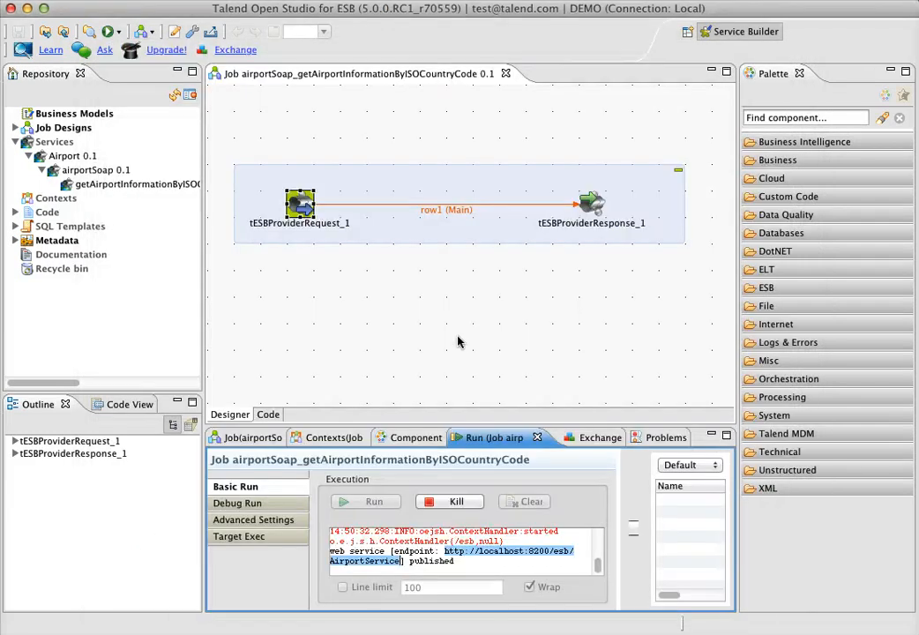
pyautogui.click(453, 505)
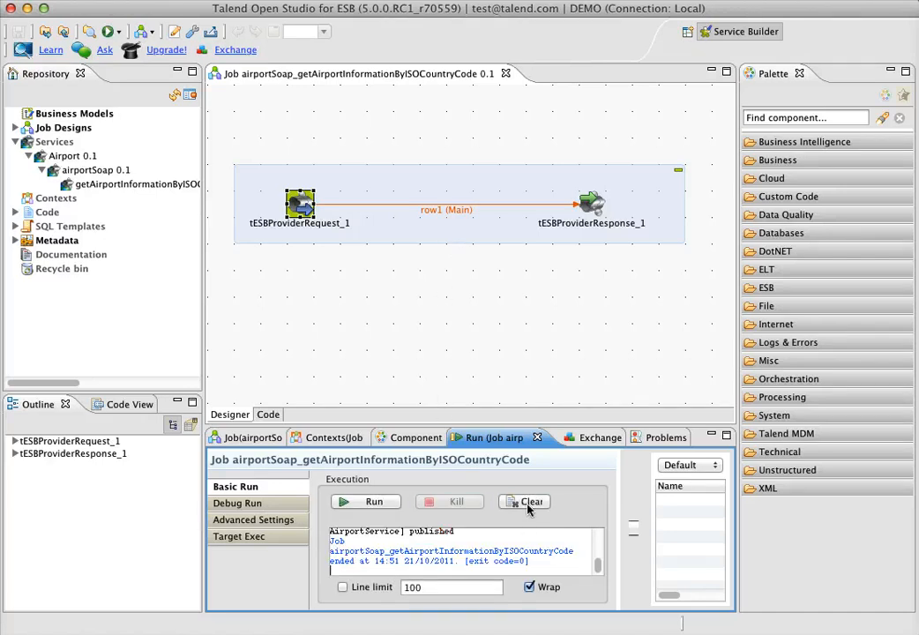
pyautogui.click(377, 295)
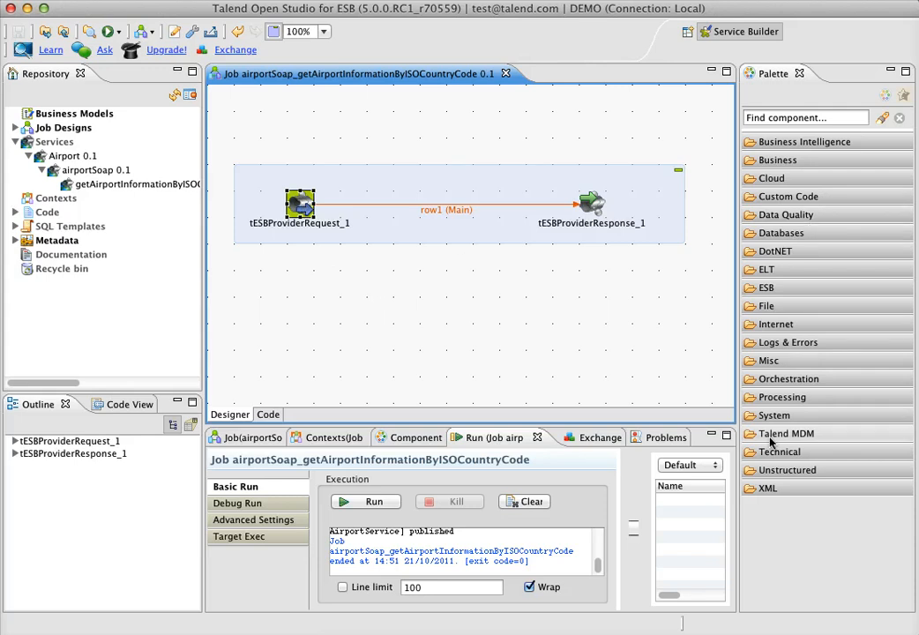
# Insert a tXMLMap component into the row between tESBProviderRequest_1 and tESBProviderResponse_1, name its output response, and save the job
pyautogui.click(831, 117)
pyautogui.write('tXML')
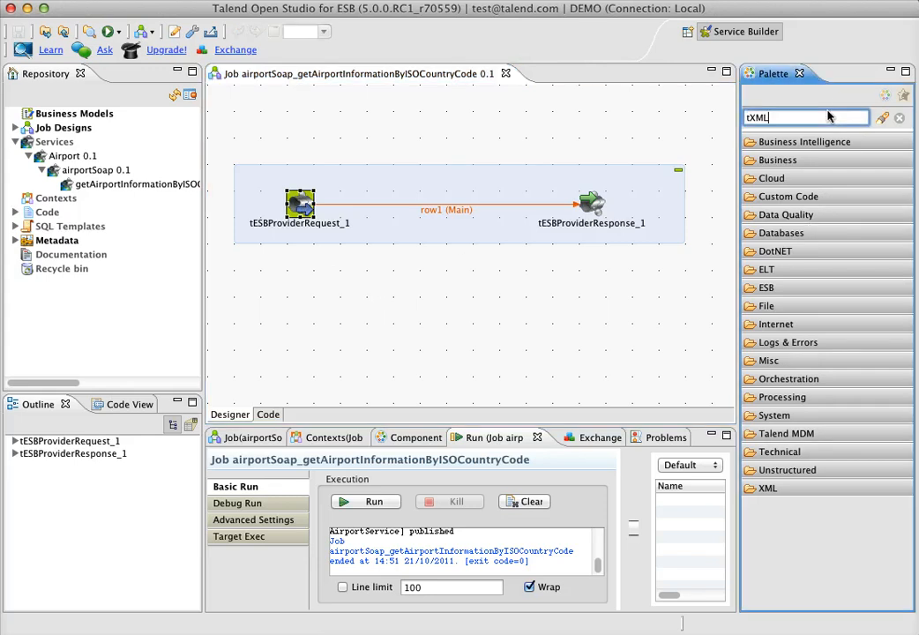
pyautogui.write('Map')
pyautogui.press('Return')
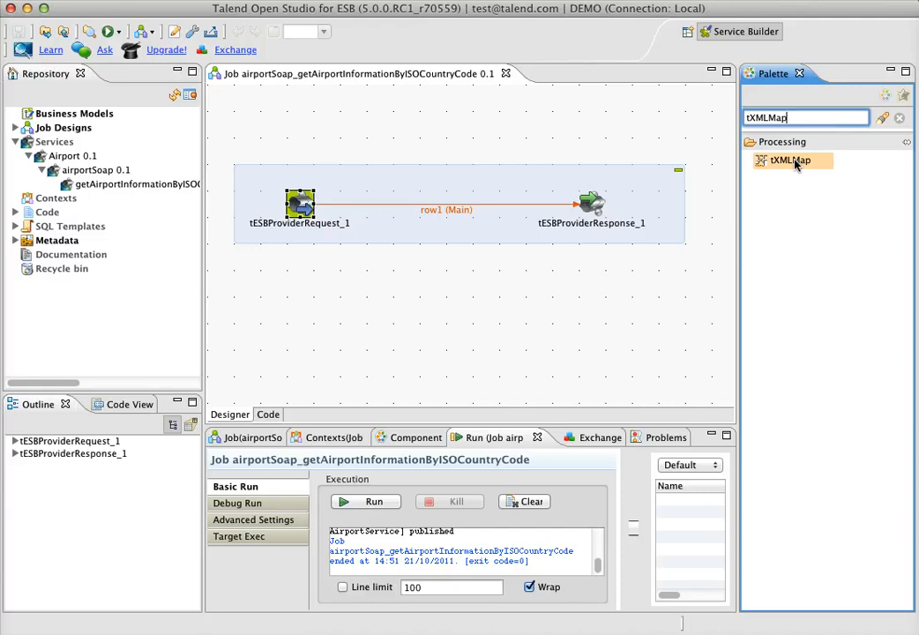
pyautogui.moveTo(791, 159); pyautogui.dragTo(458, 205)
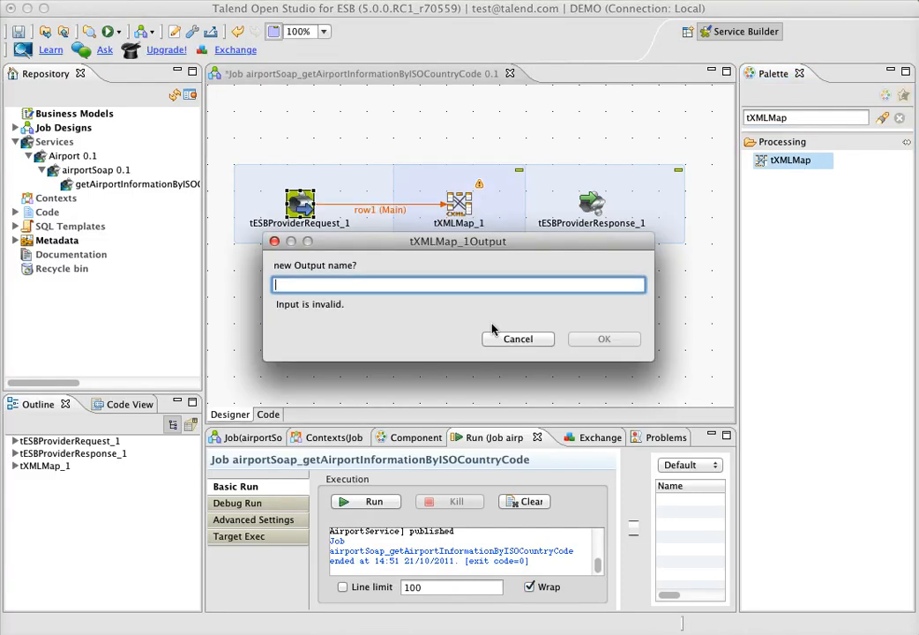
pyautogui.write('response')
pyautogui.press('Return')
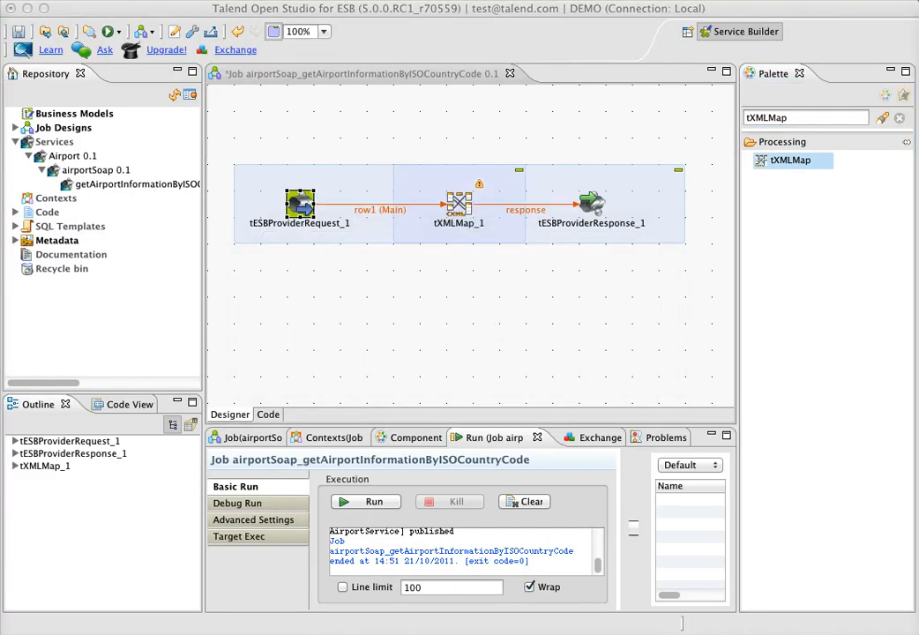
pyautogui.click(648, 360)
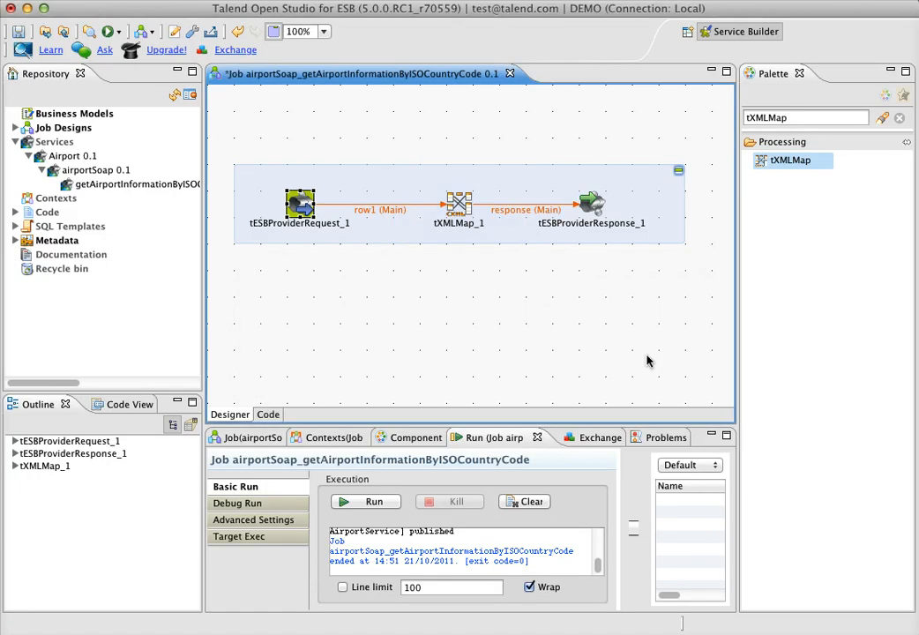
pyautogui.press('super+s')
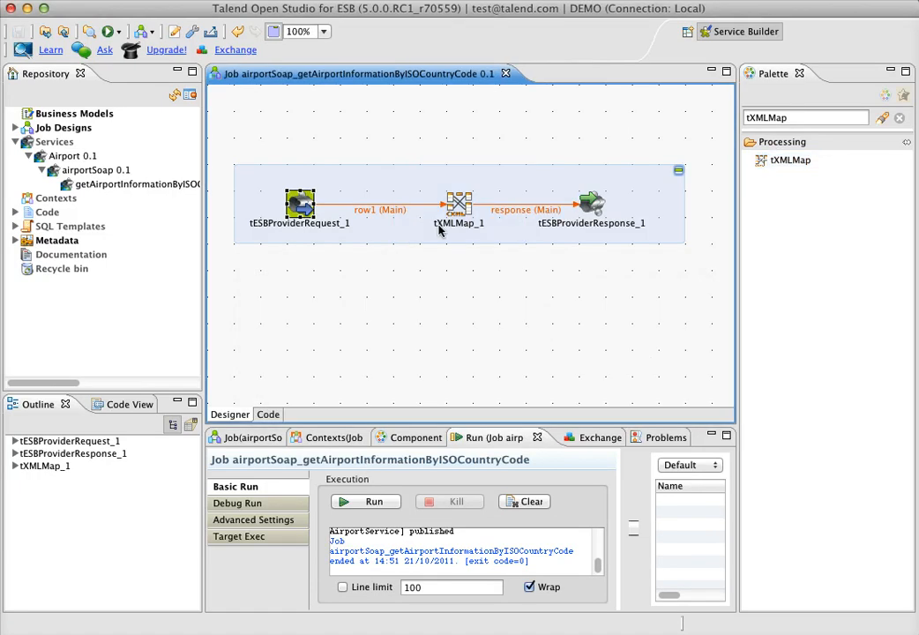
# Open the tXMLMap_1 editor, examine the payload structures of row1 and response, and close it without applying changes
pyautogui.click(459, 204)
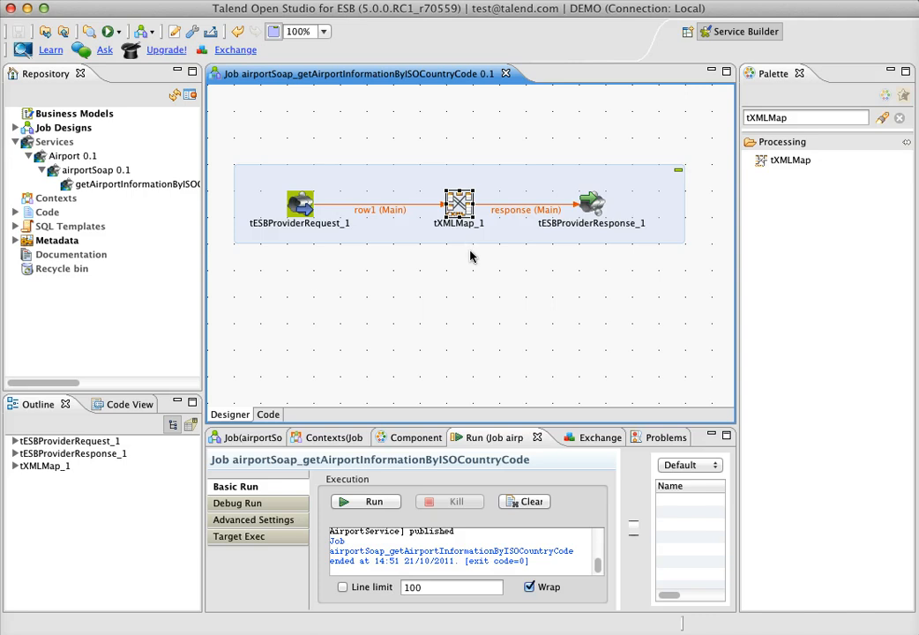
pyautogui.doubleClick(458, 205)
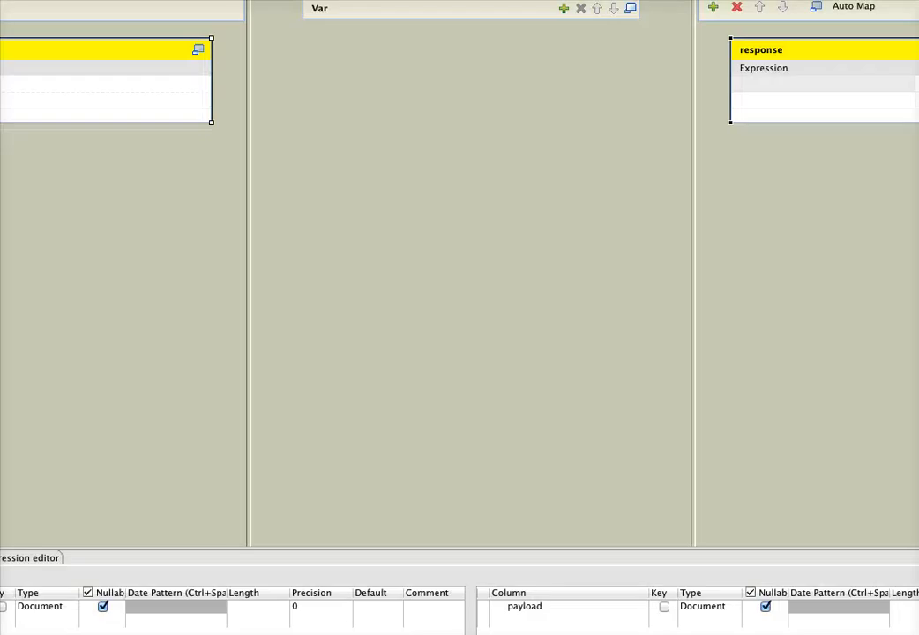
pyautogui.moveTo(0, 0); pyautogui.dragTo(395, 255)
pyautogui.moveTo(488, 253); pyautogui.dragTo(136, 23)
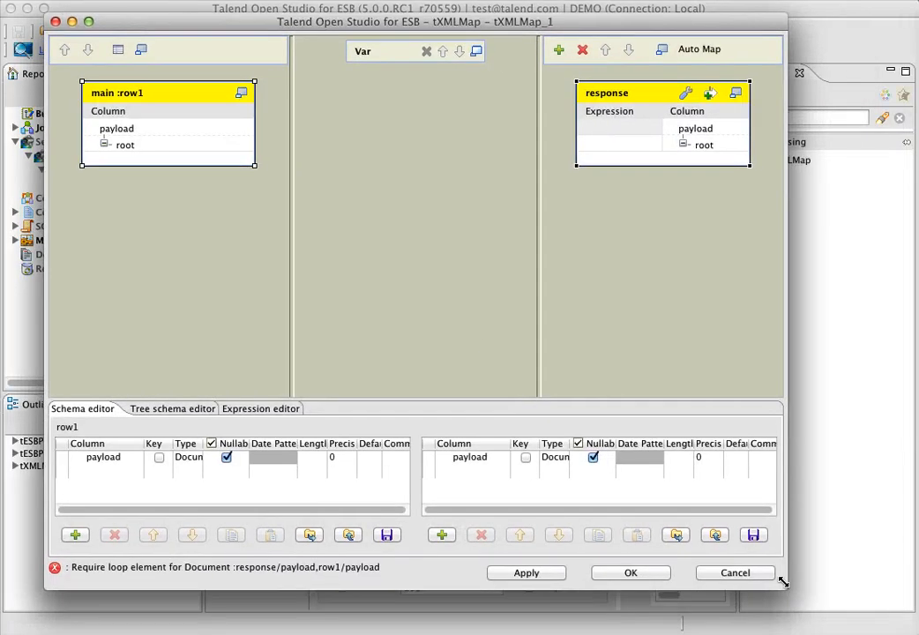
pyautogui.moveTo(782, 581); pyautogui.dragTo(863, 605)
pyautogui.moveTo(461, 26); pyautogui.dragTo(455, 47)
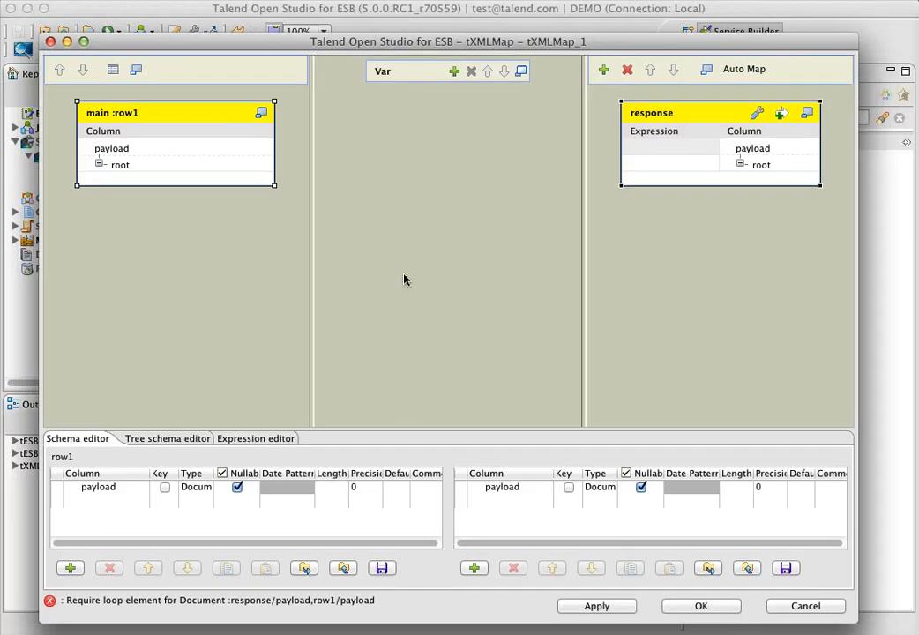
pyautogui.click(175, 150)
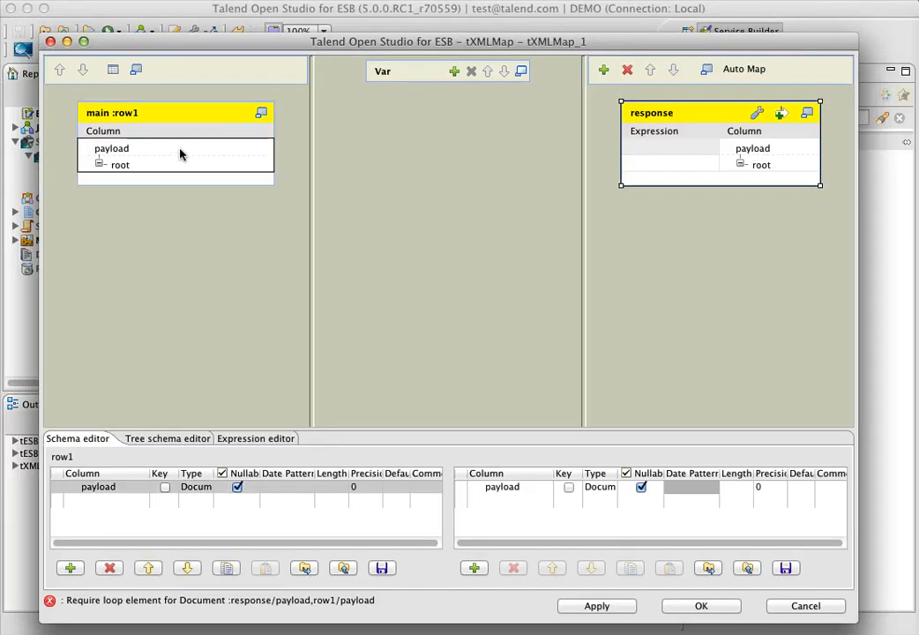
pyautogui.click(775, 156)
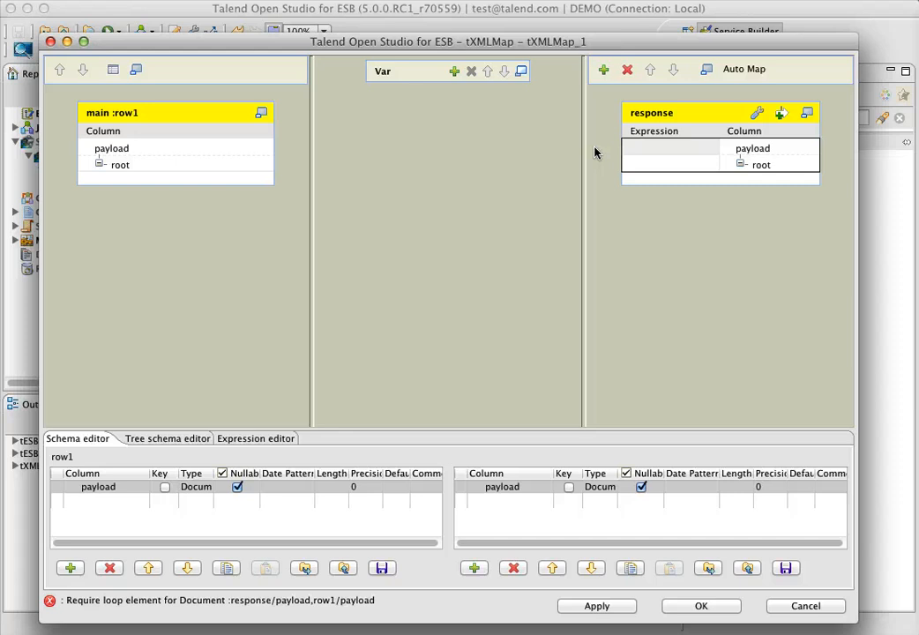
pyautogui.click(104, 151)
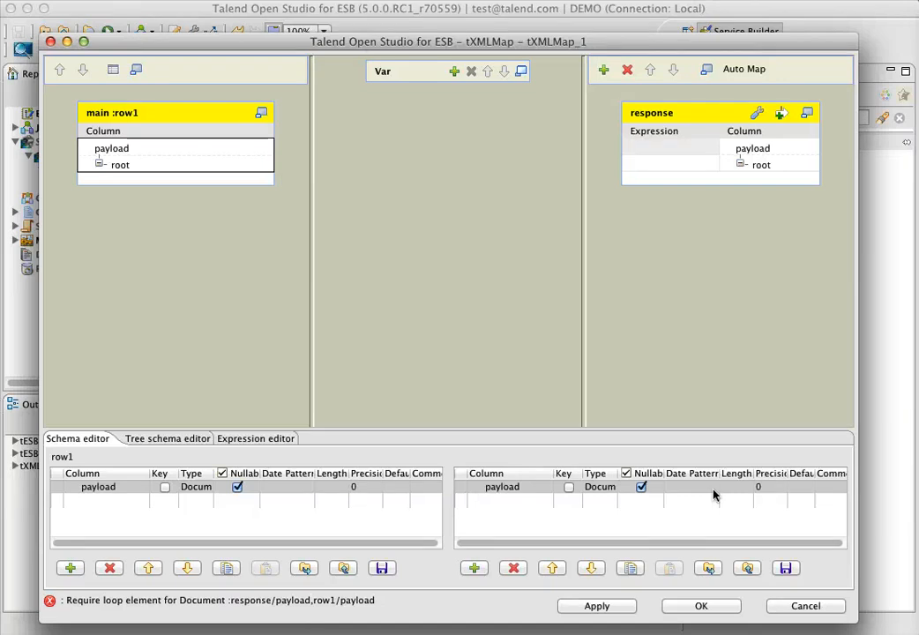
pyautogui.click(797, 607)
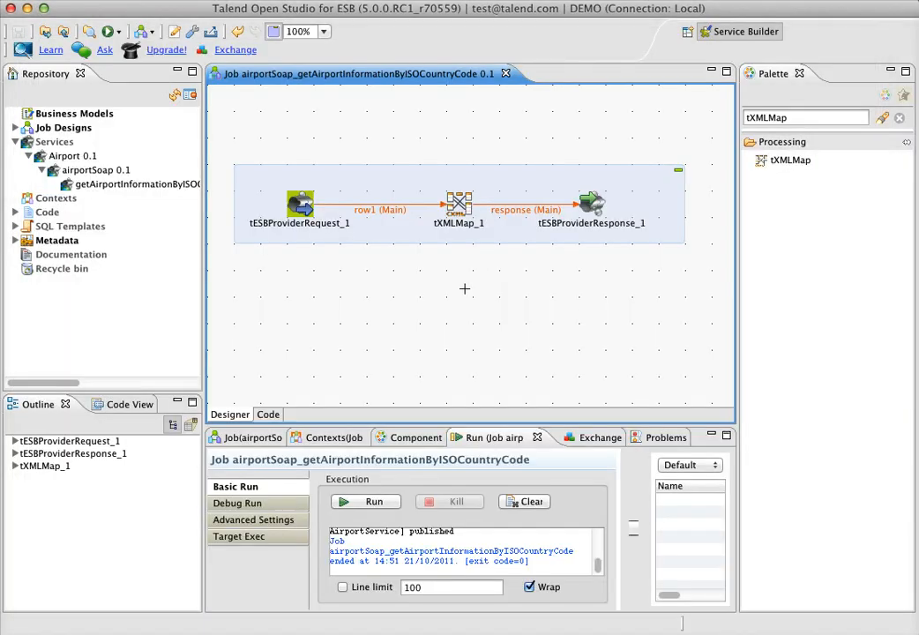
# Import the WSDL schemas of the Airport 0.1 service into the repository
pyautogui.click(72, 157)
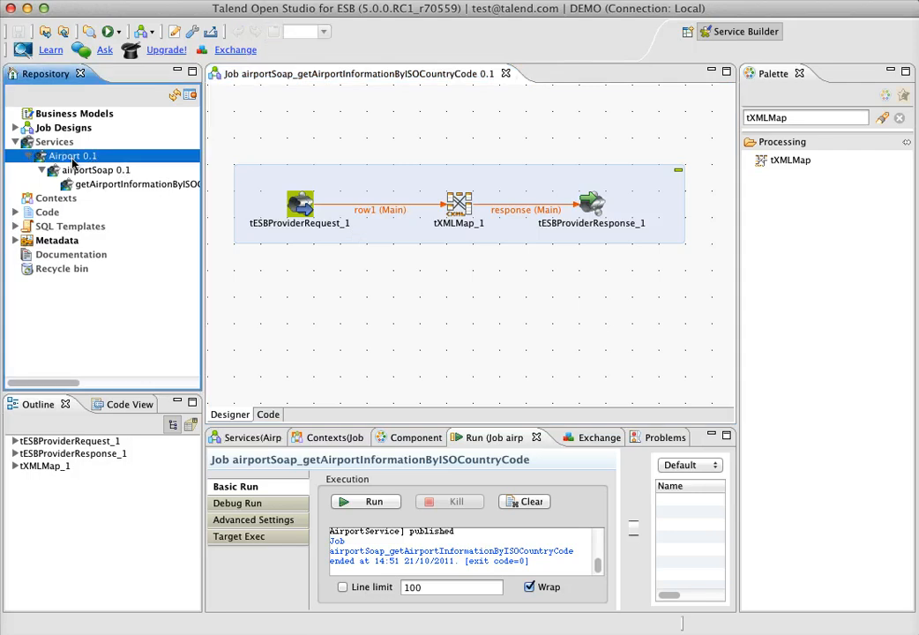
pyautogui.rightClick(79, 159)
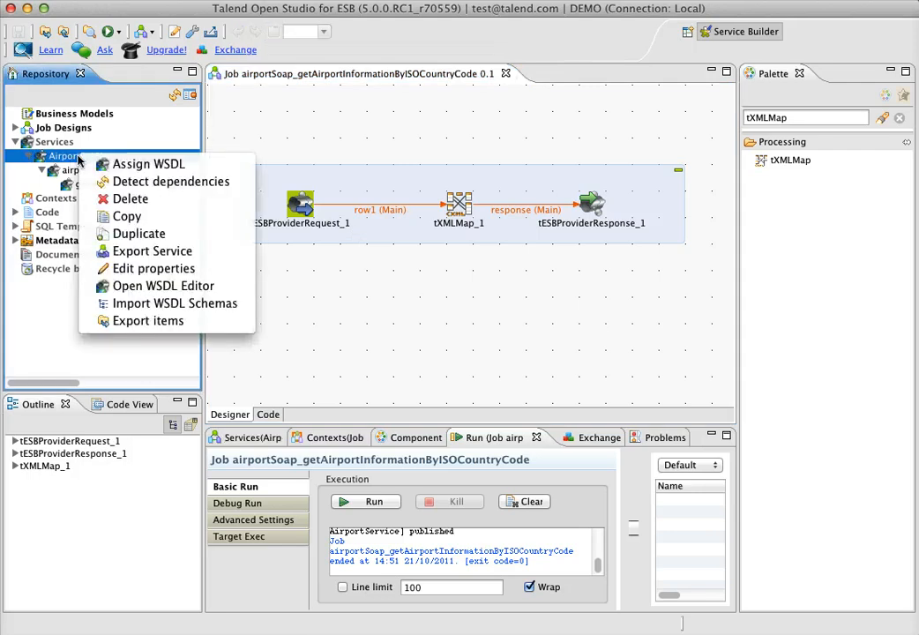
pyautogui.click(203, 310)
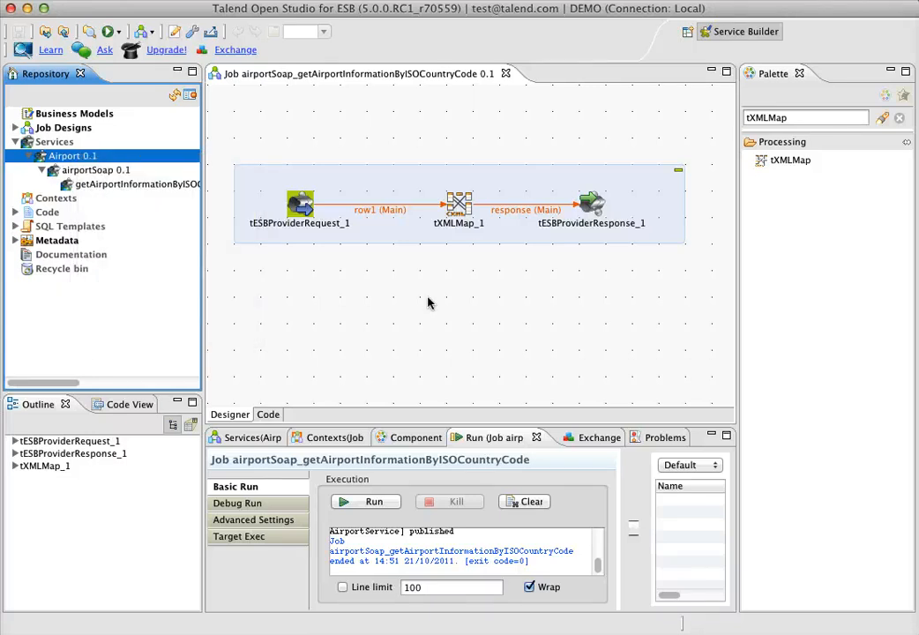
# Reopen the tXMLMap_1 editor and import the getAirportInformationByISOCountryCode 0.1 structure from the repository into row1's payload
pyautogui.doubleClick(470, 203)
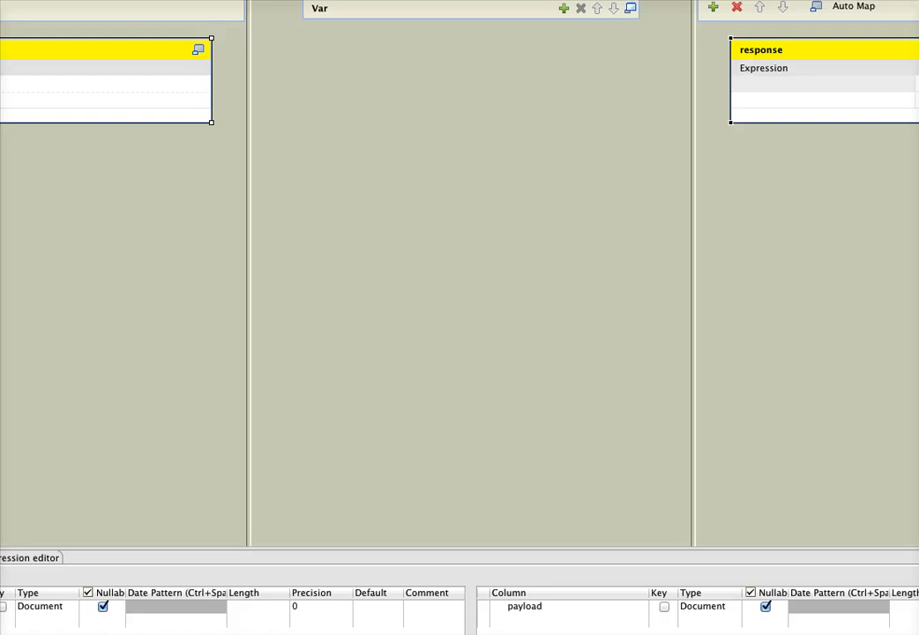
pyautogui.moveTo(0, 0); pyautogui.dragTo(323, 233)
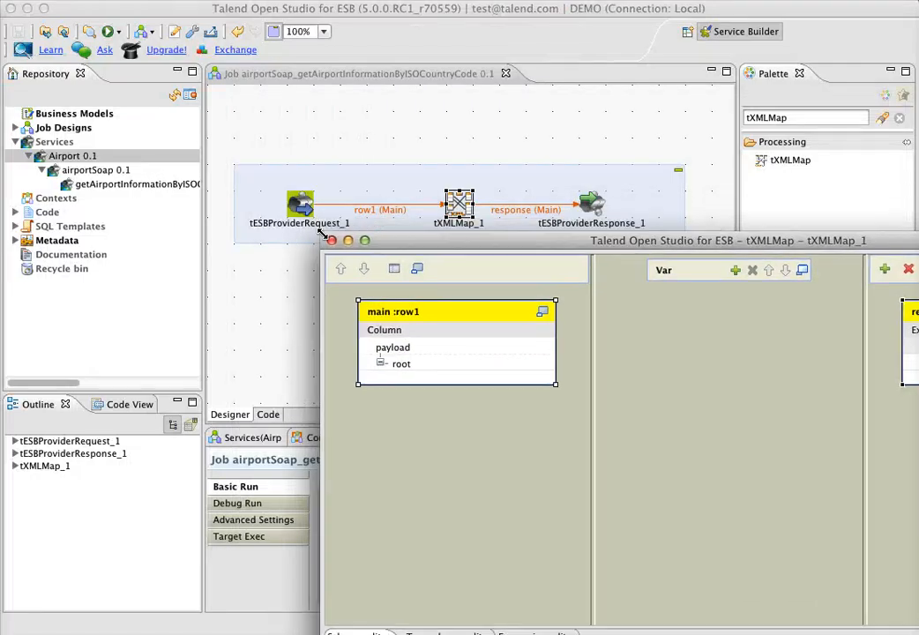
pyautogui.moveTo(556, 246); pyautogui.dragTo(267, 41)
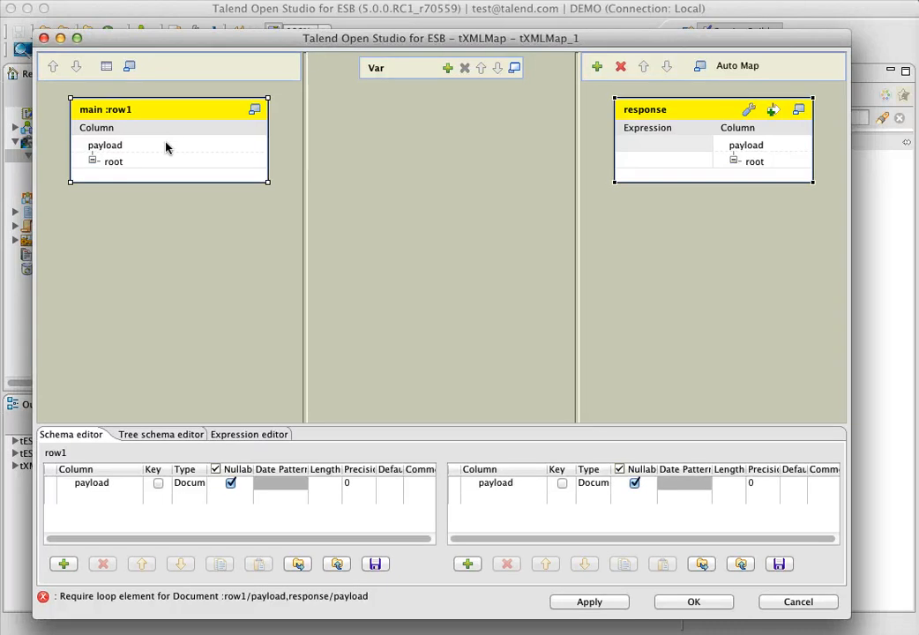
pyautogui.rightClick(166, 148)
pyautogui.click(562, 224)
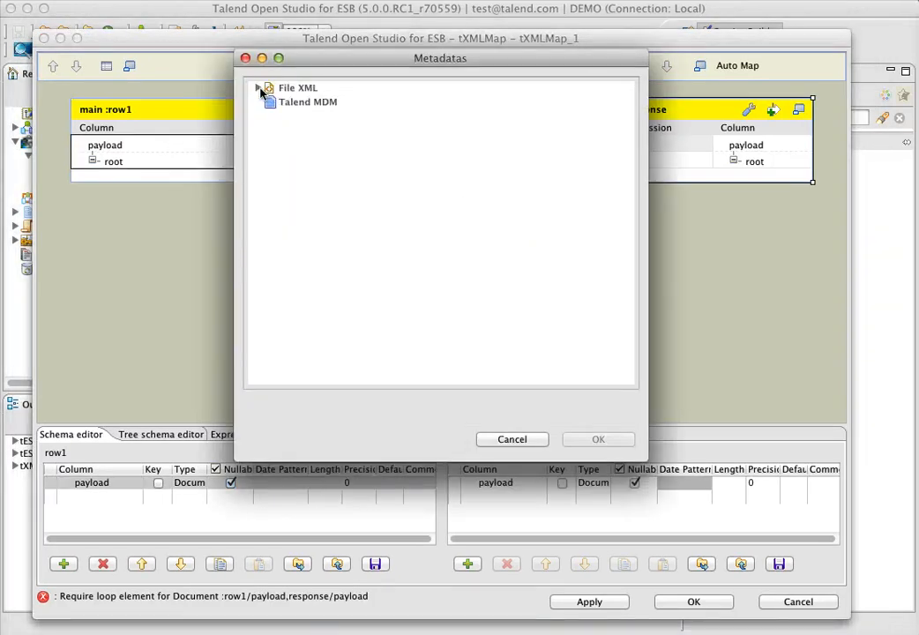
pyautogui.click(259, 88)
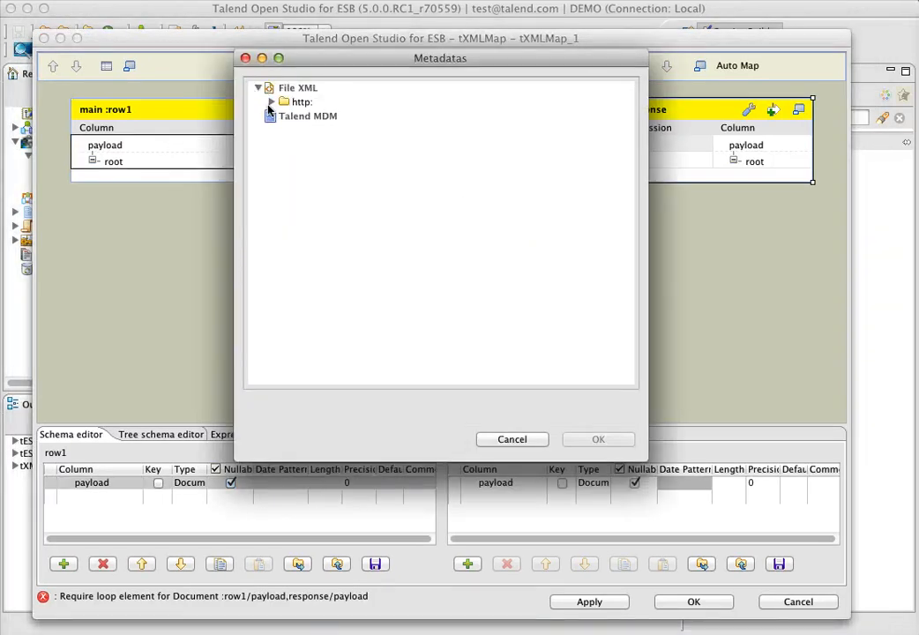
pyautogui.click(271, 103)
pyautogui.click(285, 116)
pyautogui.click(285, 116)
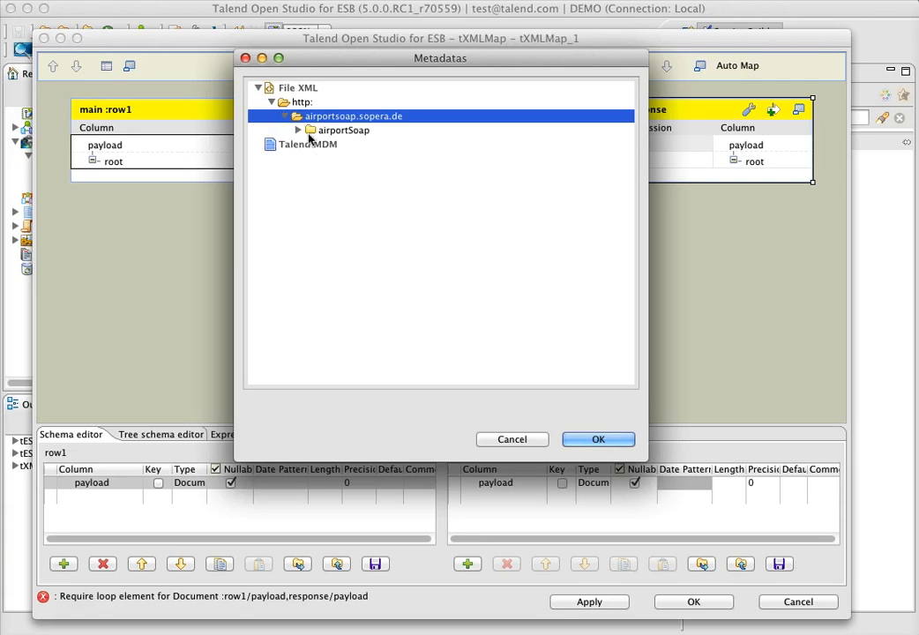
pyautogui.click(299, 131)
pyautogui.click(364, 145)
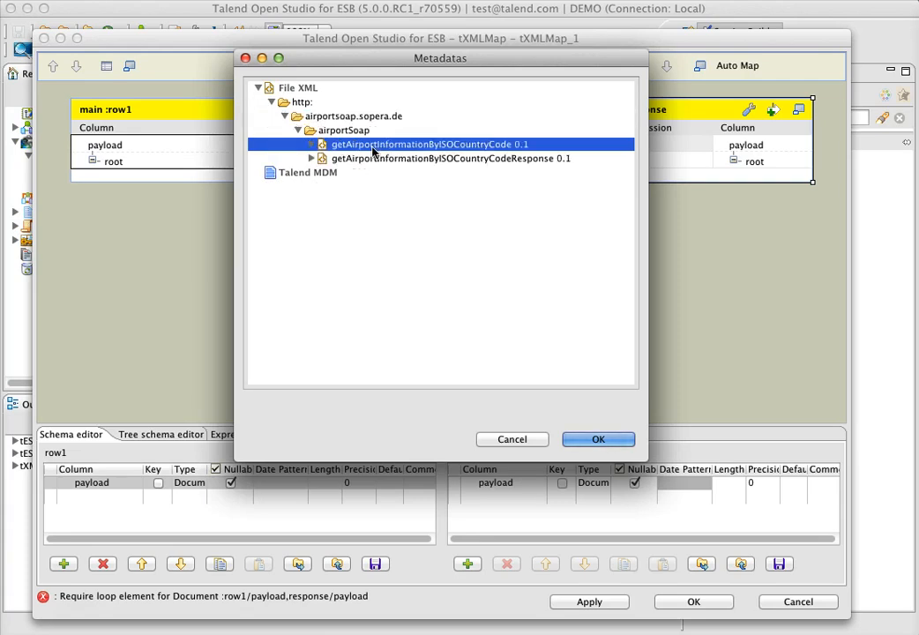
pyautogui.click(602, 439)
# Import the getAirportInformationByISOCountryCodeResponse 0.1 structure from the repository into the response output's payload
pyautogui.rightClick(747, 148)
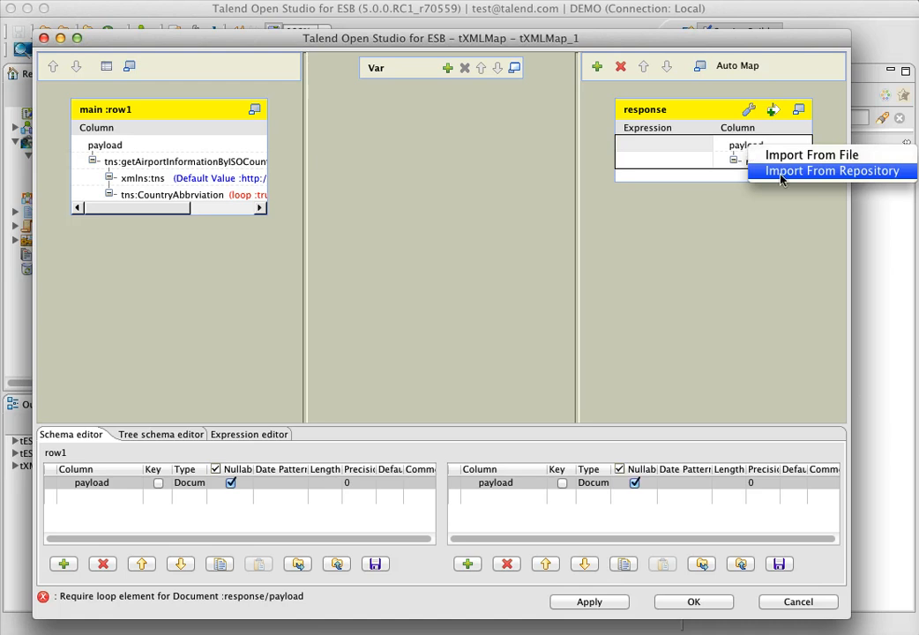
pyautogui.click(781, 173)
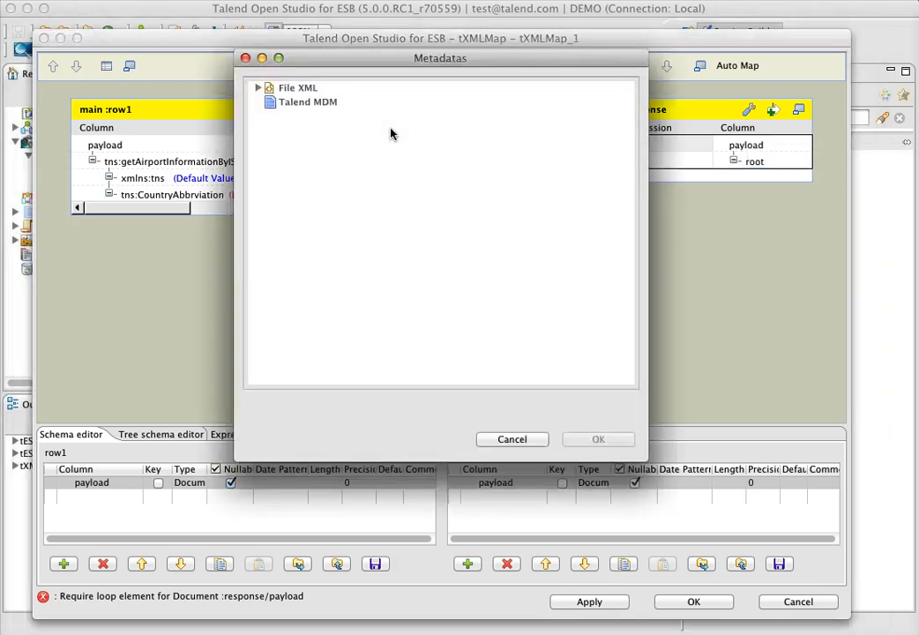
pyautogui.click(307, 90)
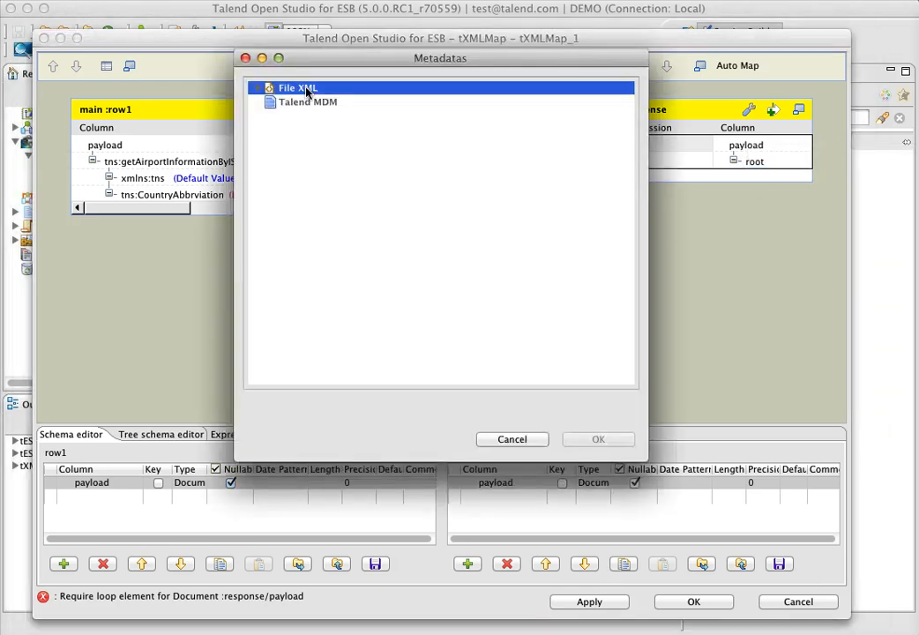
pyautogui.press('Right')
pyautogui.press('Down')
pyautogui.press('Right')
pyautogui.press('Down')
pyautogui.press('Right')
pyautogui.press('Down')
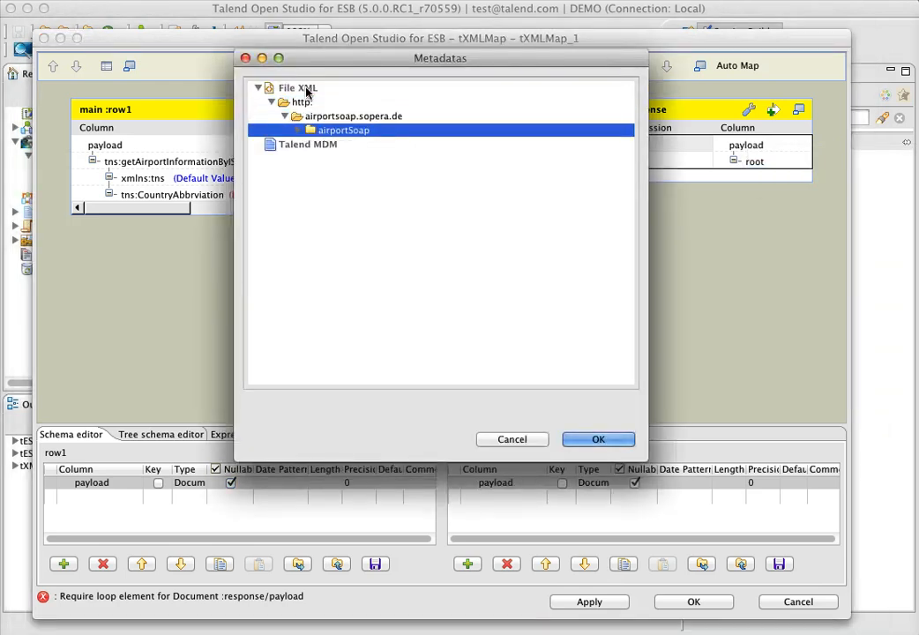
pyautogui.press('Right')
pyautogui.press('Down')
pyautogui.press('Down')
pyautogui.press('Return')
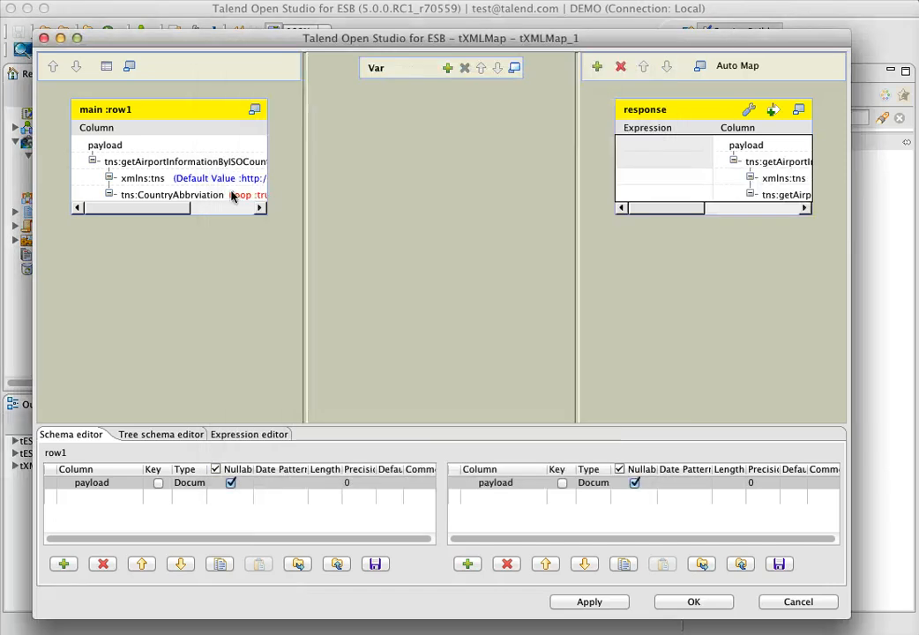
# Map row1's tns:CountryAbbrviation to the response's tns:getAirportInformationByISOCountryCodeResult element, accept the mapping, and run the job
pyautogui.click(191, 198)
pyautogui.moveTo(185, 200); pyautogui.dragTo(670, 195)
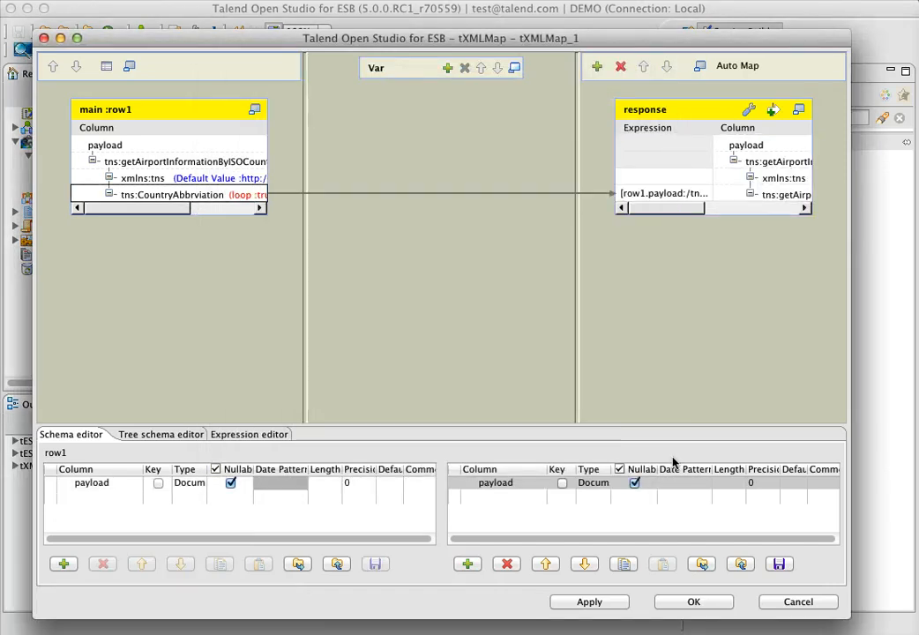
pyautogui.click(614, 606)
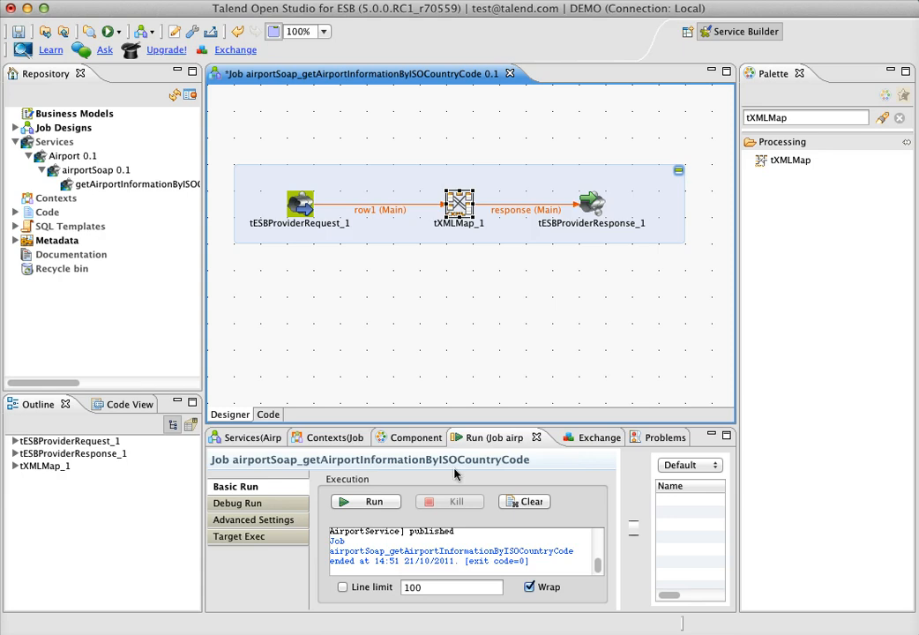
pyautogui.click(381, 501)
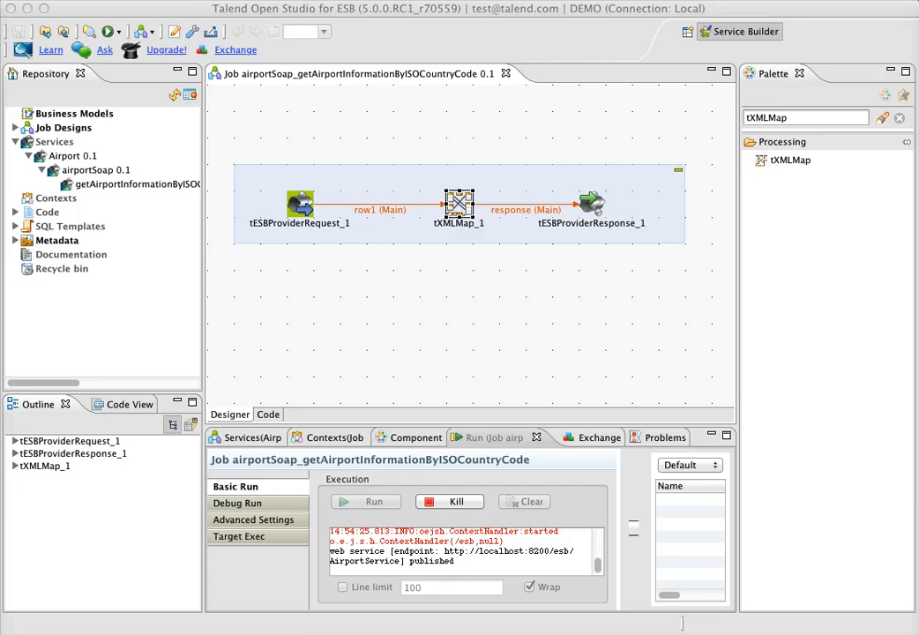
pyautogui.click(483, 616)
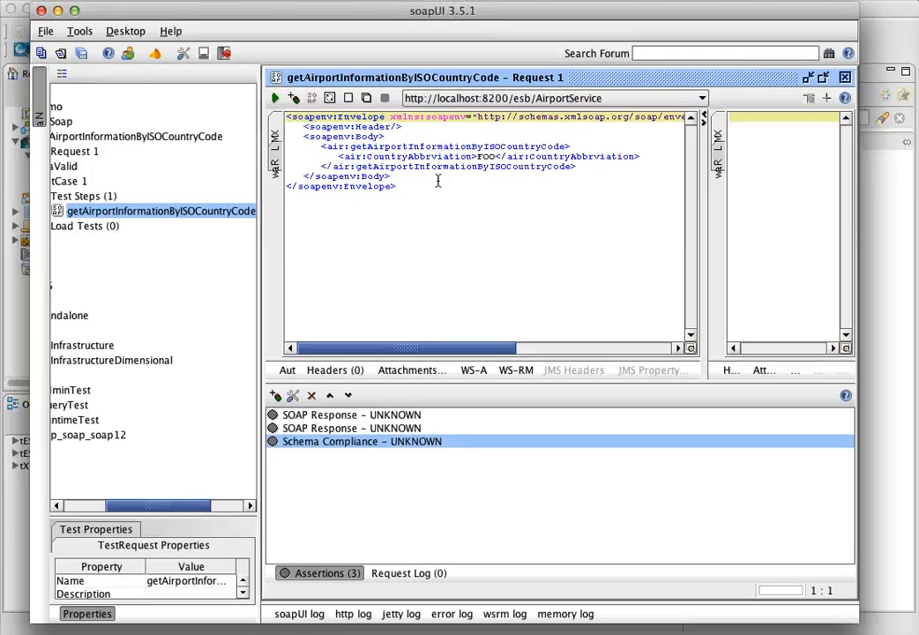
pyautogui.click(389, 429)
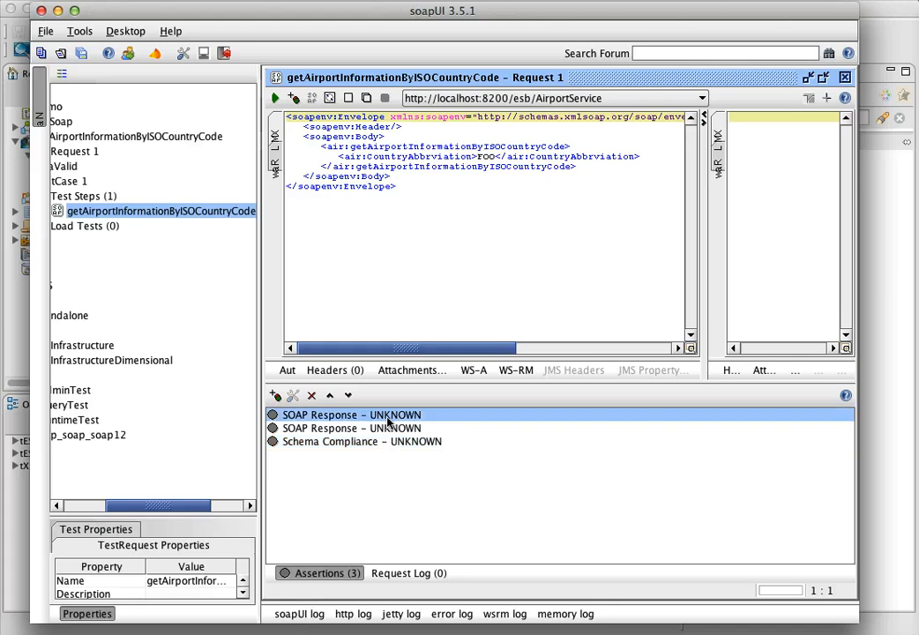
pyautogui.click(388, 442)
pyautogui.click(389, 415)
pyautogui.click(388, 429)
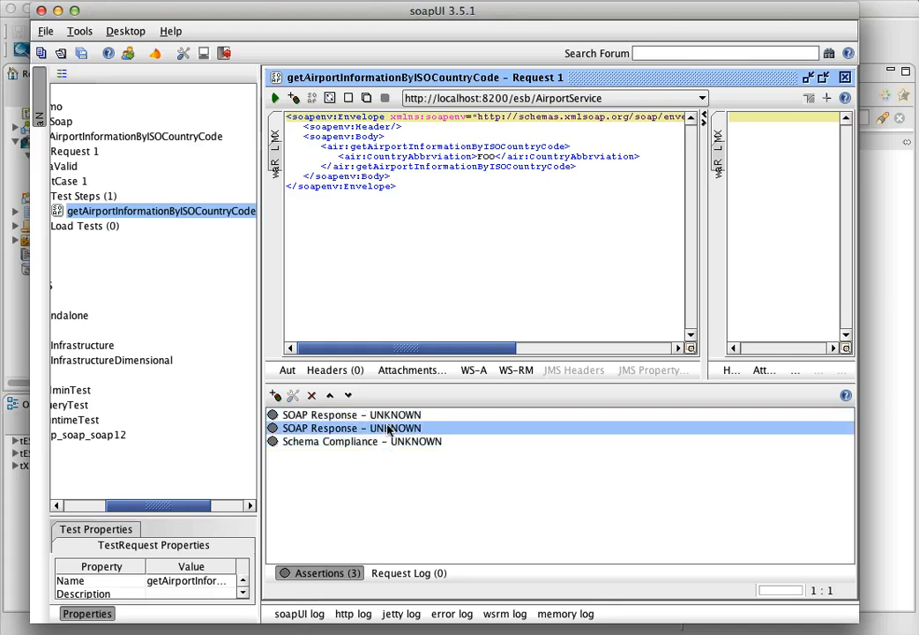
pyautogui.click(388, 442)
pyautogui.click(275, 98)
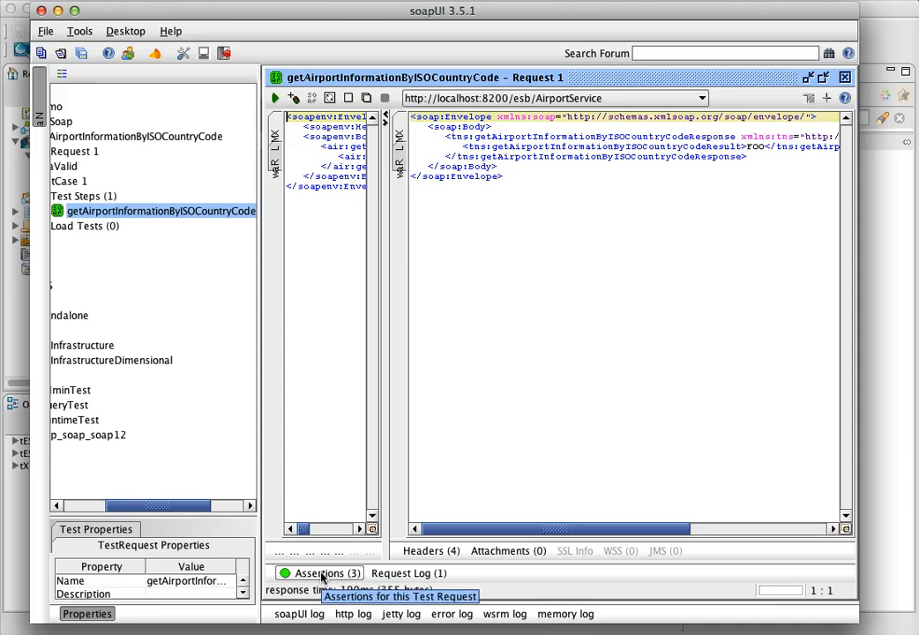
pyautogui.click(274, 98)
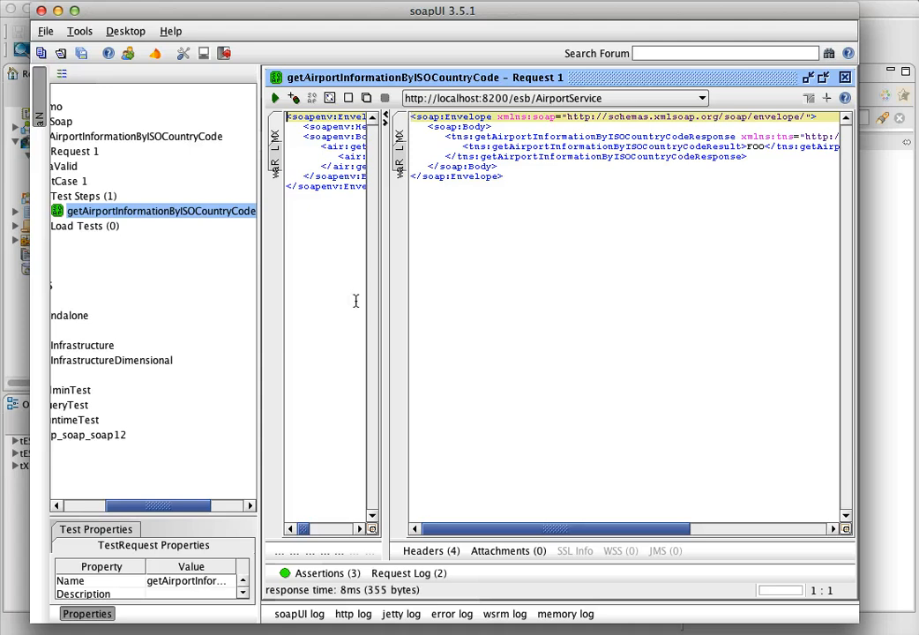